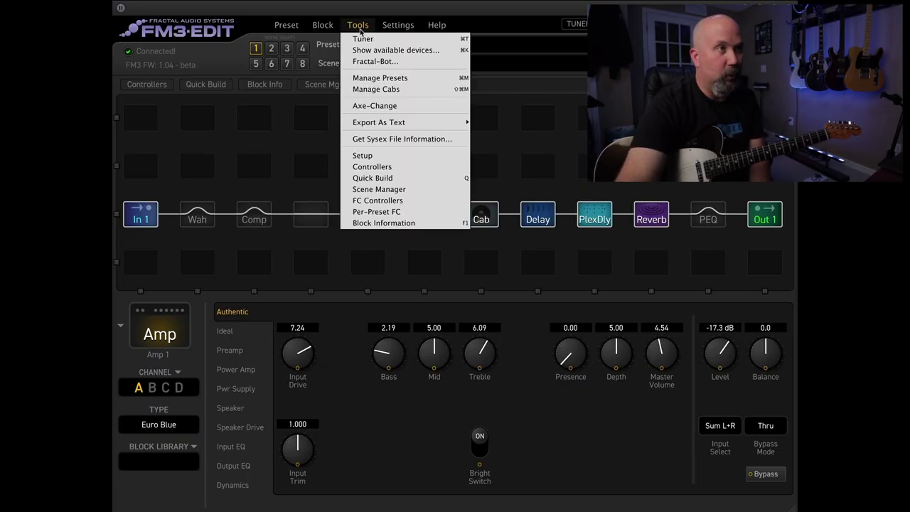
- Open Manage Presets and show the browser side panel
left_click(378, 77)
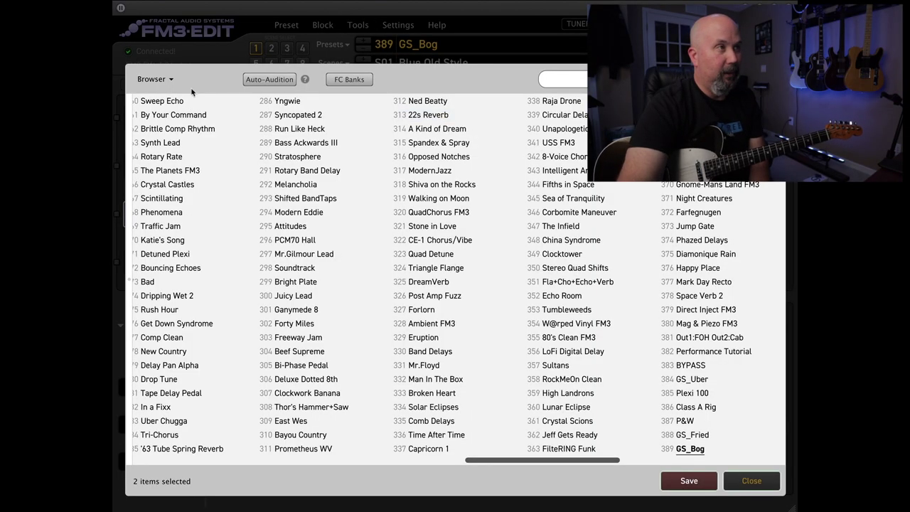
left_click(162, 82)
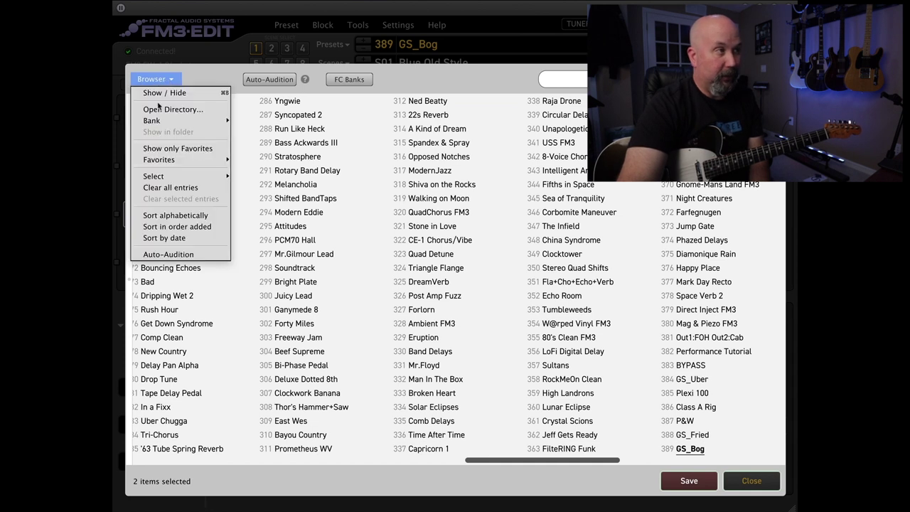
left_click(159, 93)
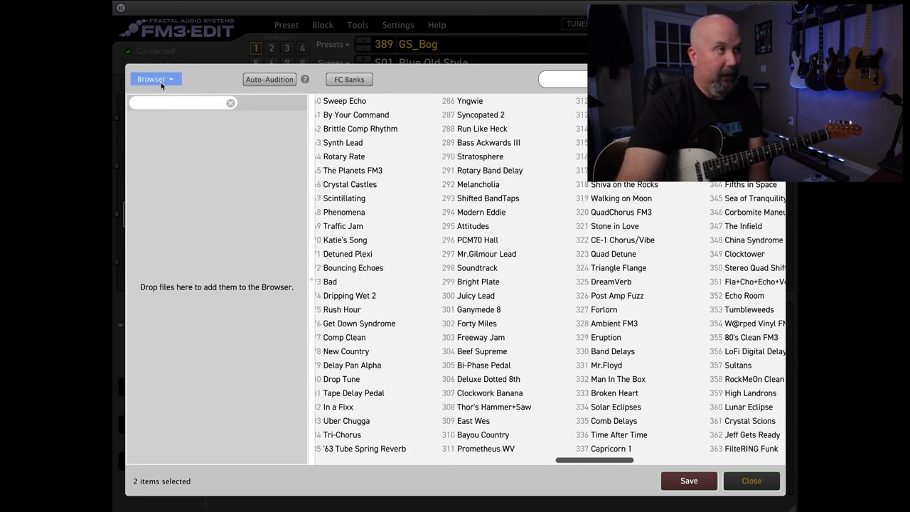
- Scan the Fractal/Presets/FM3 folder and accept its five presets into the browser
left_click(162, 82)
left_click(154, 108)
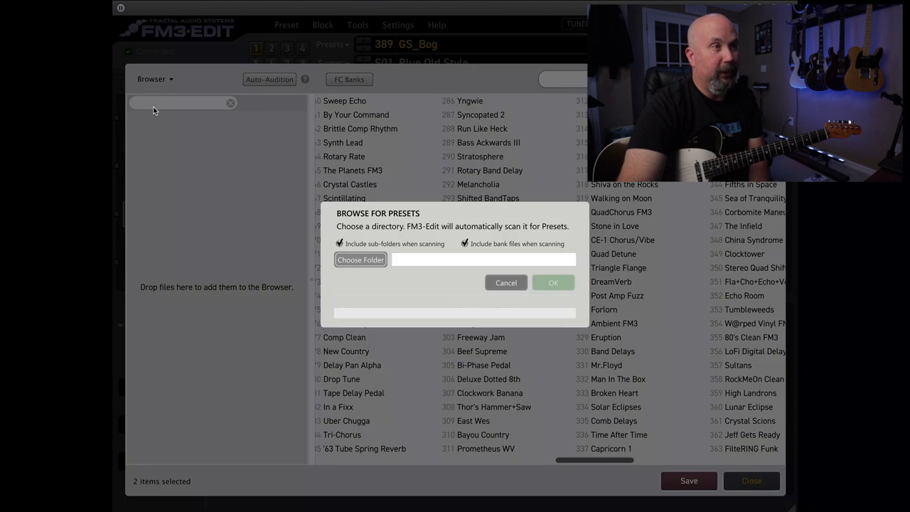
left_click(351, 261)
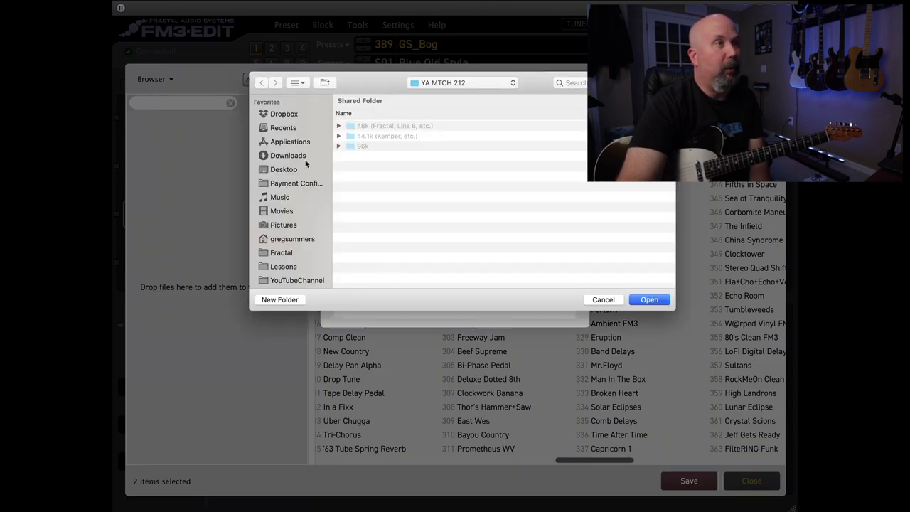
left_click(288, 253)
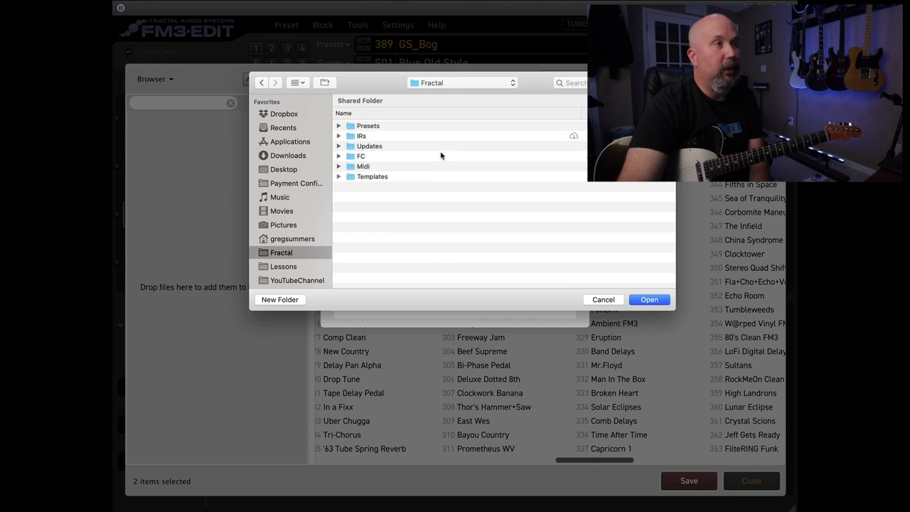
double_click(367, 127)
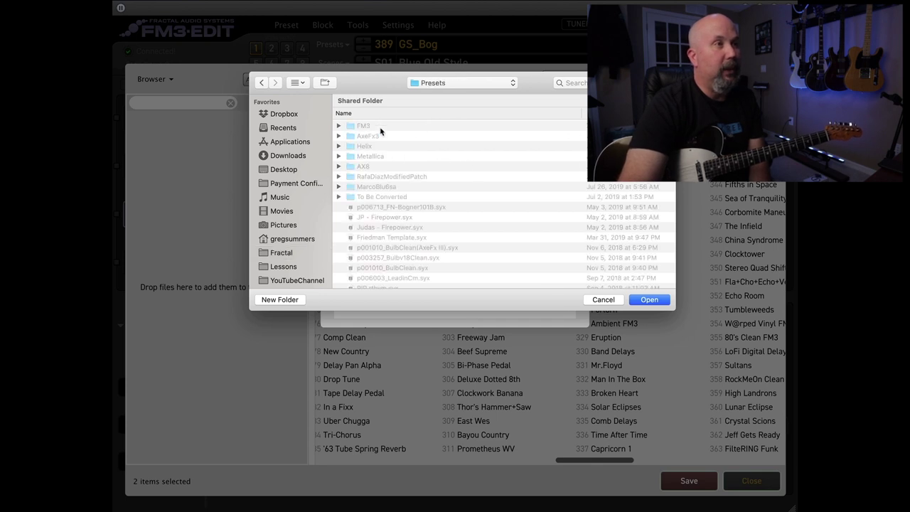
double_click(360, 128)
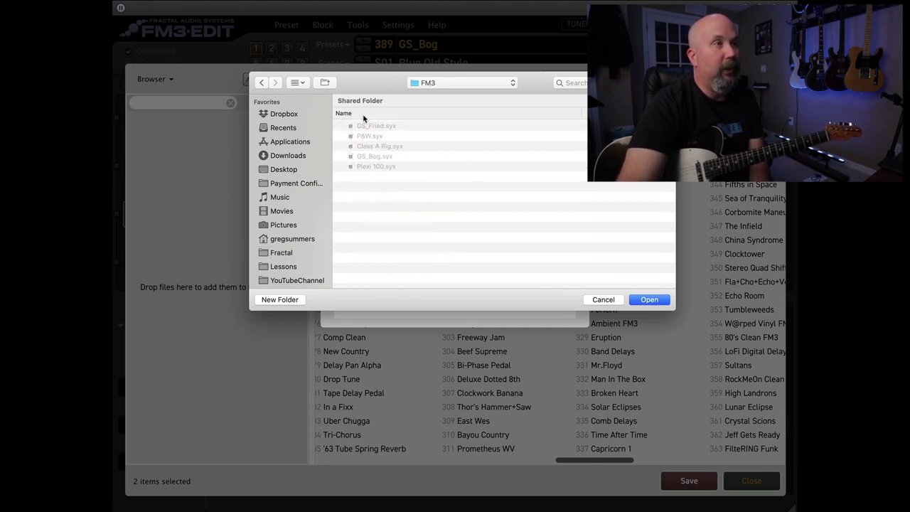
left_click(642, 300)
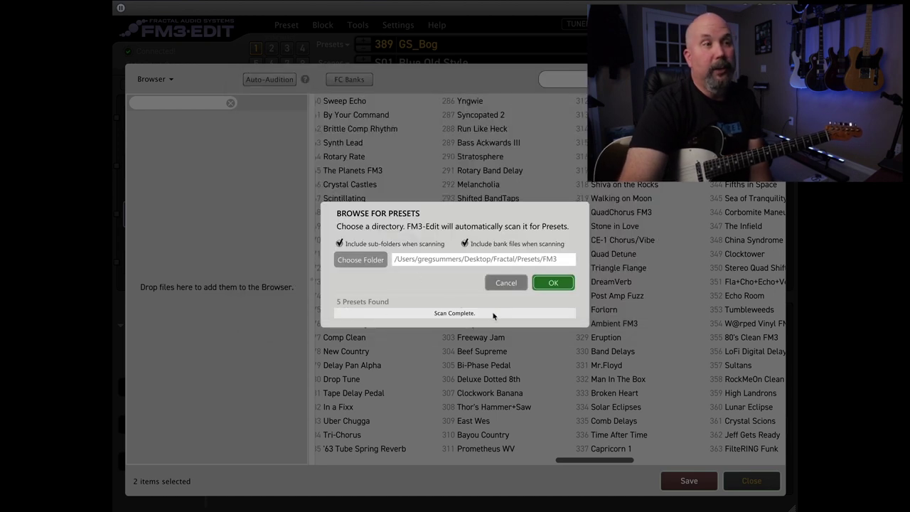
left_click(554, 282)
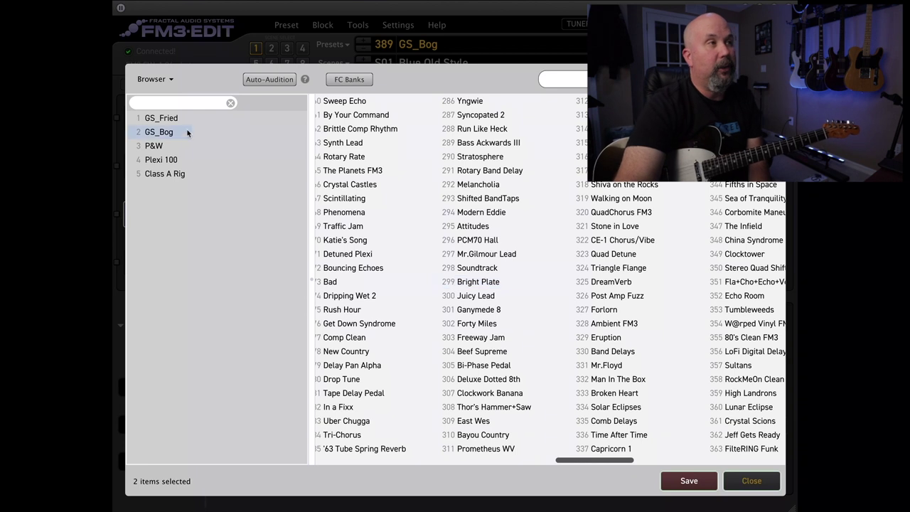
- Audition GS_Fried, GS_Bog, P&W, Plexi 100 and Class A Rig in turn, then reselect GS_Fried
left_click(156, 134)
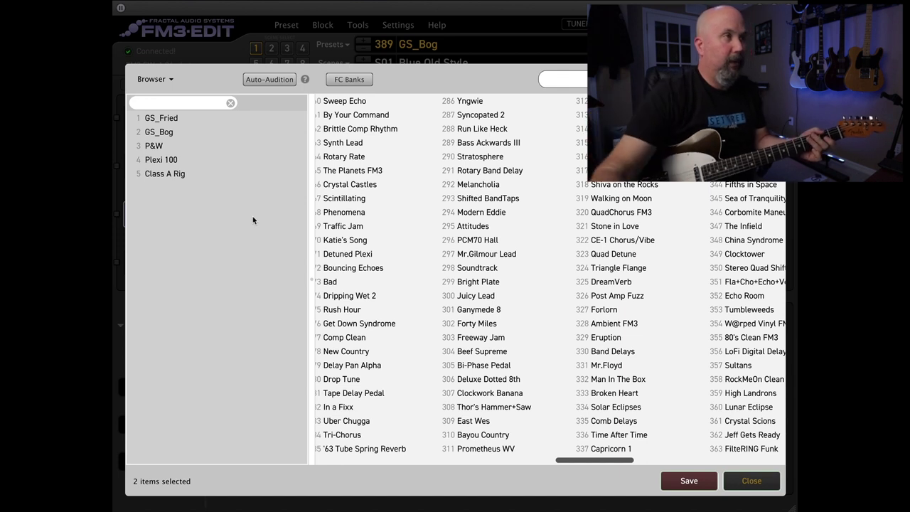
left_click(170, 121)
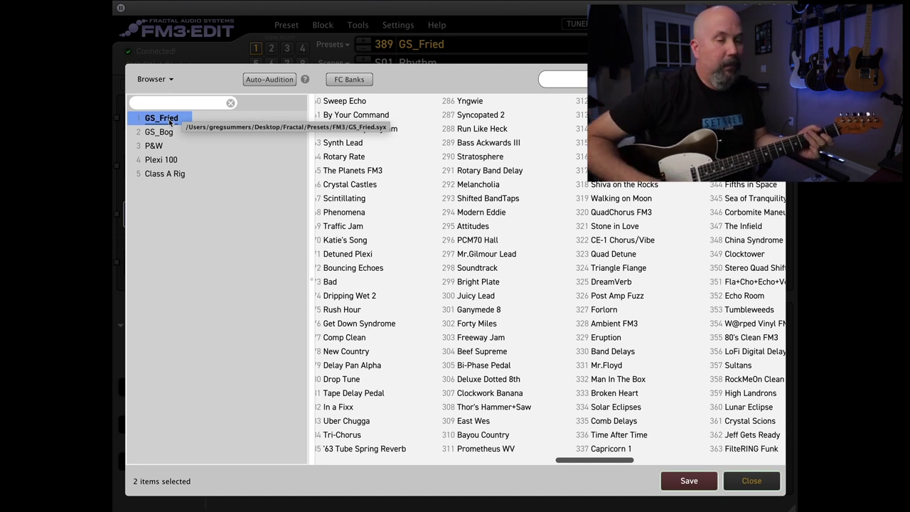
left_click(169, 134)
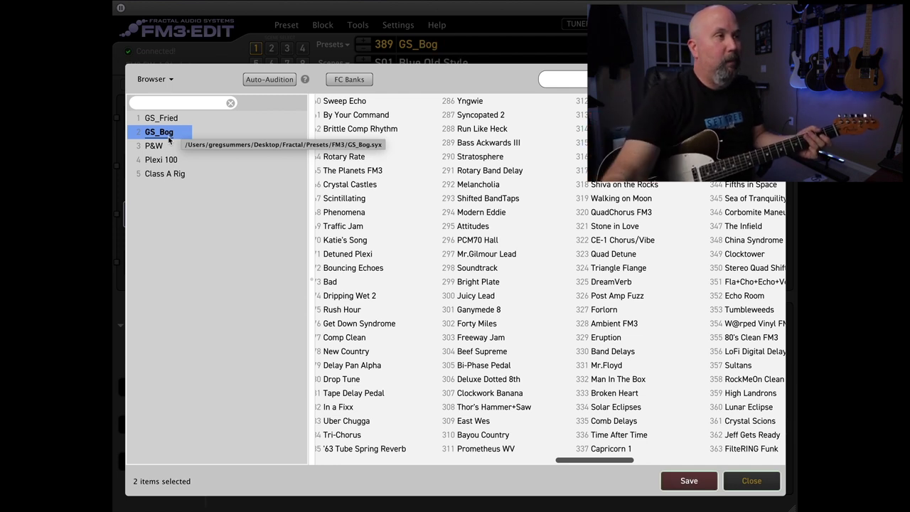
left_click(159, 146)
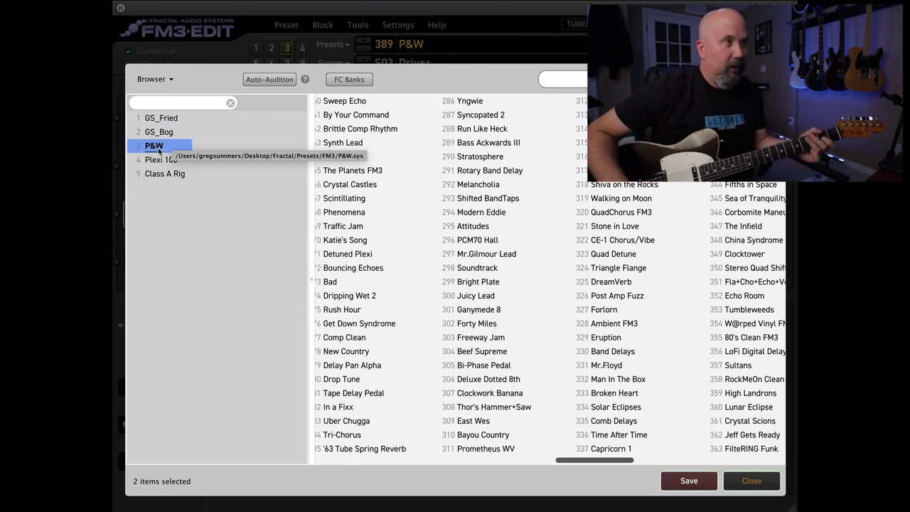
left_click(161, 160)
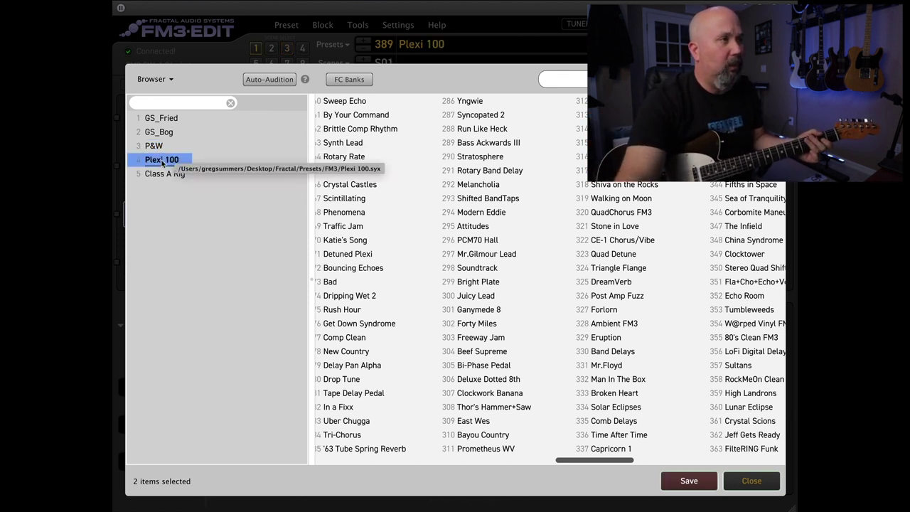
left_click(166, 178)
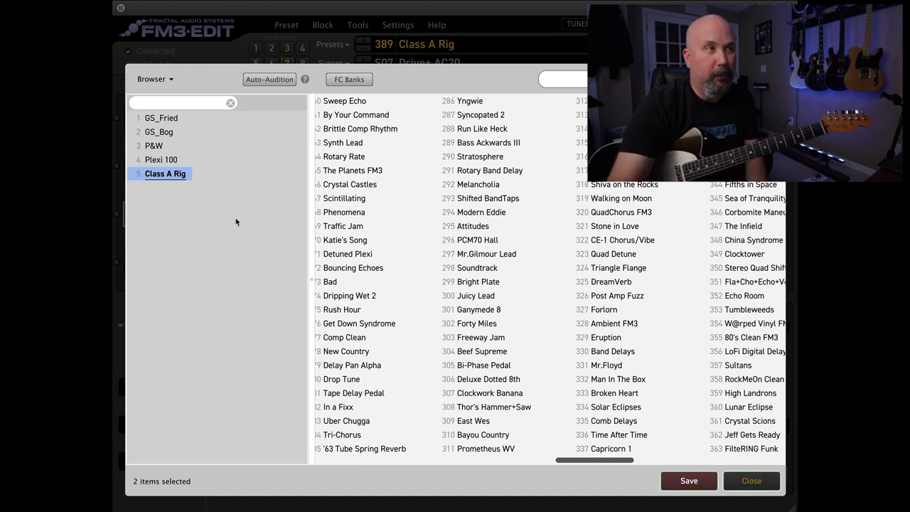
left_click(157, 118)
- Star GS_Fried and Class A Rig as favorites and filter the browser to favorites only
left_click(159, 137, "shift")
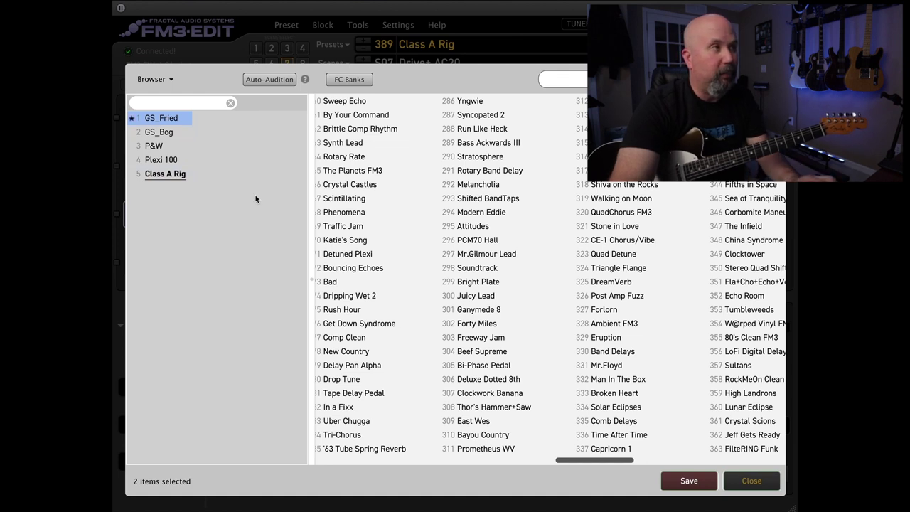
left_click(168, 175)
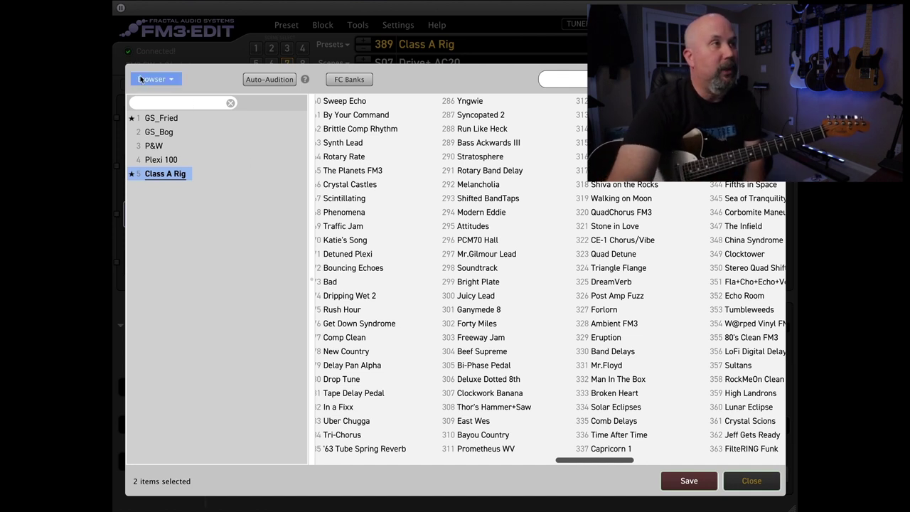
left_click(171, 80)
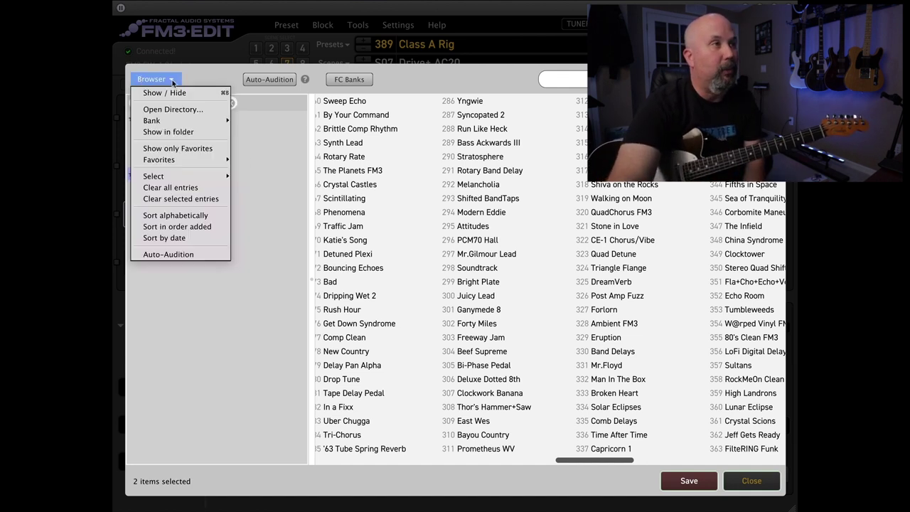
left_click(184, 149)
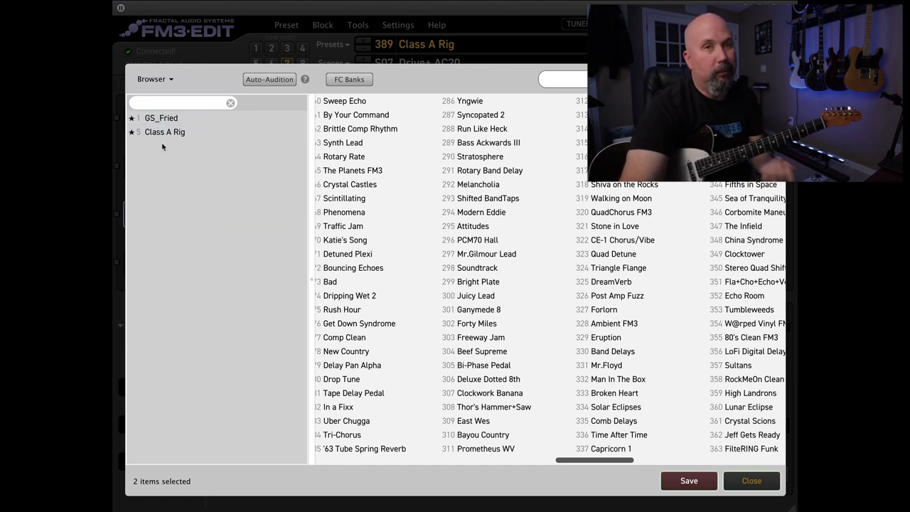
left_click(156, 135)
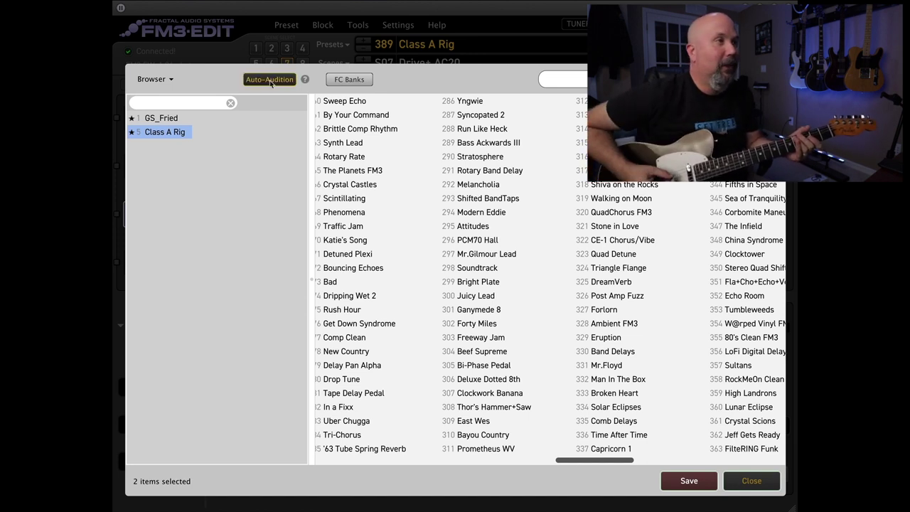
left_click(139, 121)
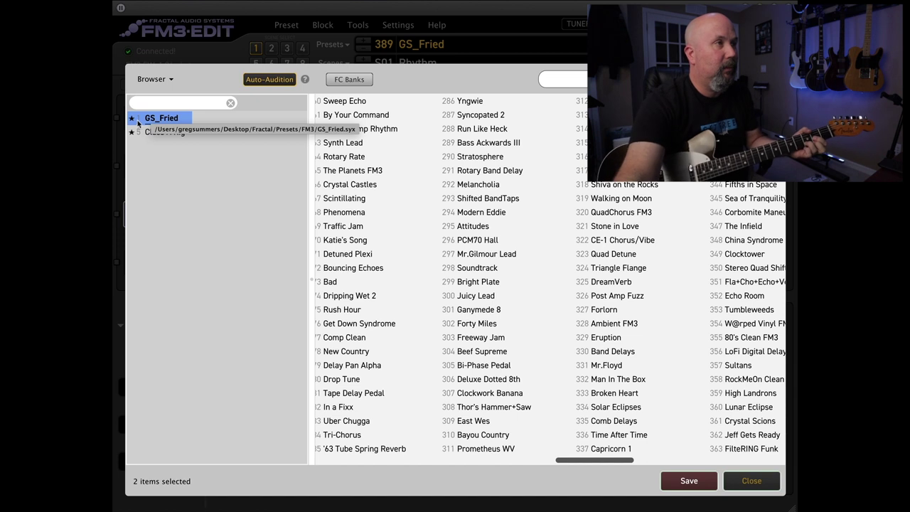
left_click(147, 134)
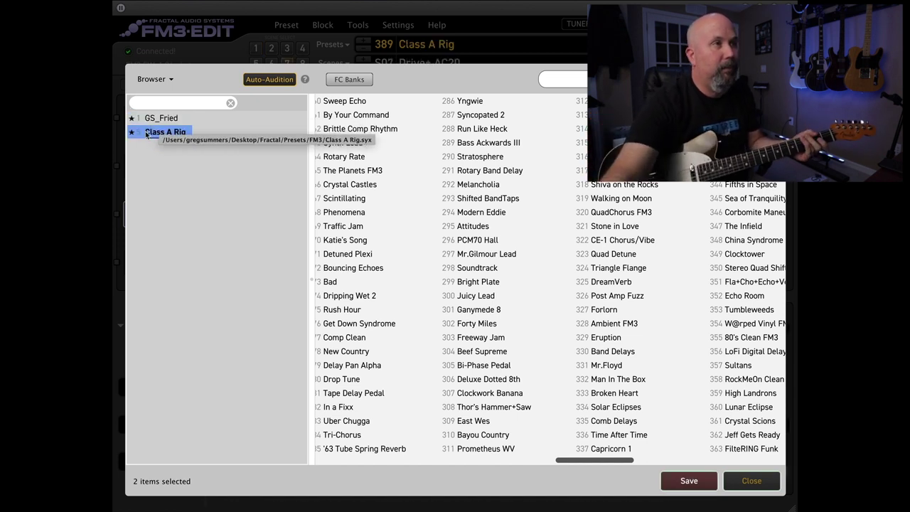
left_click(276, 81)
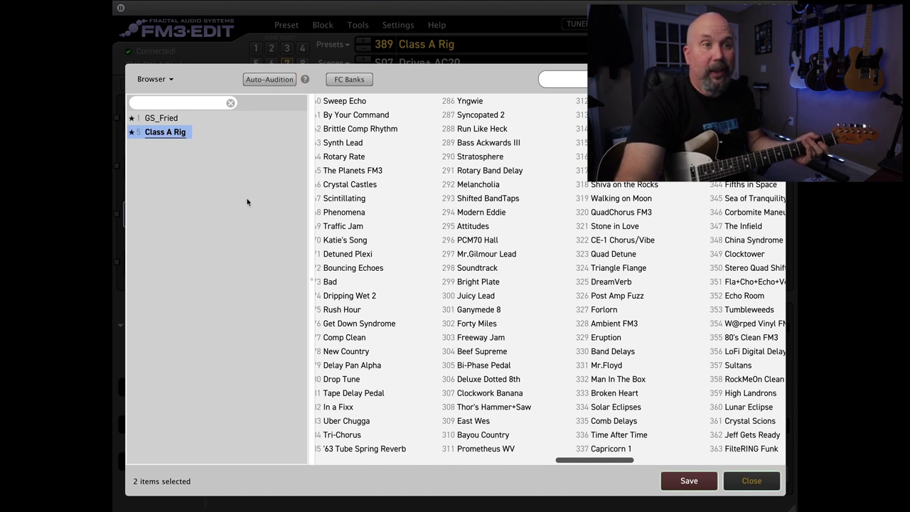
- Scroll the preset grid right and drag GS_Fried and Class A Rig into slots 397 and 398
left_click_drag(581, 460, 673, 461)
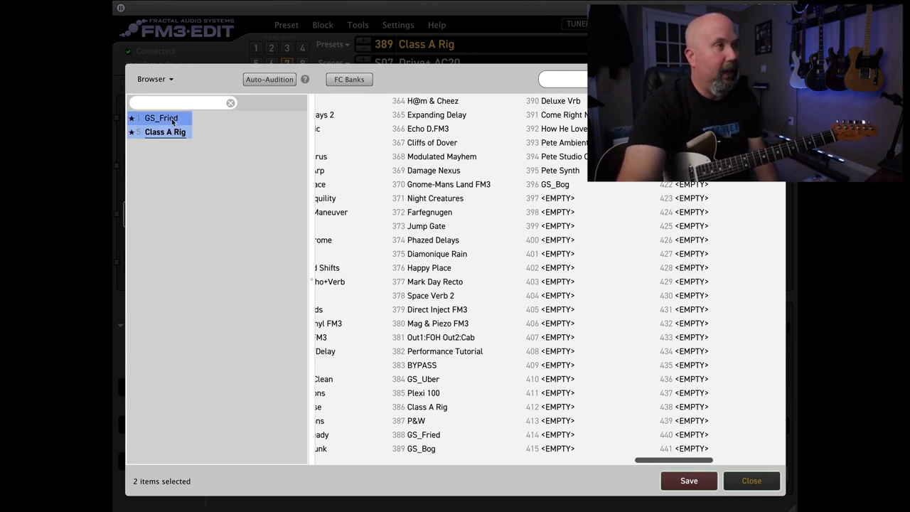
left_click_drag(172, 121, 532, 204)
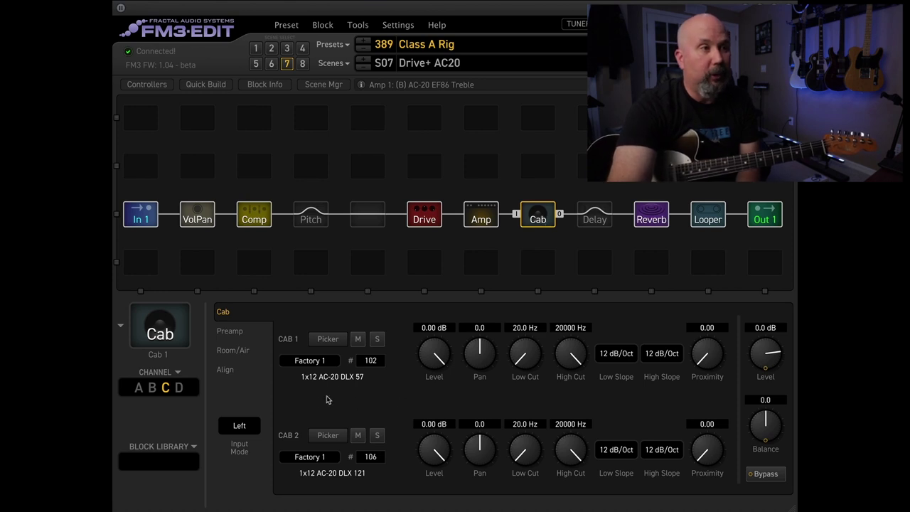
- Mute Cab 2 in Class A Rig's Cab block, leaving only factory cab 102 sounding
left_click(358, 435)
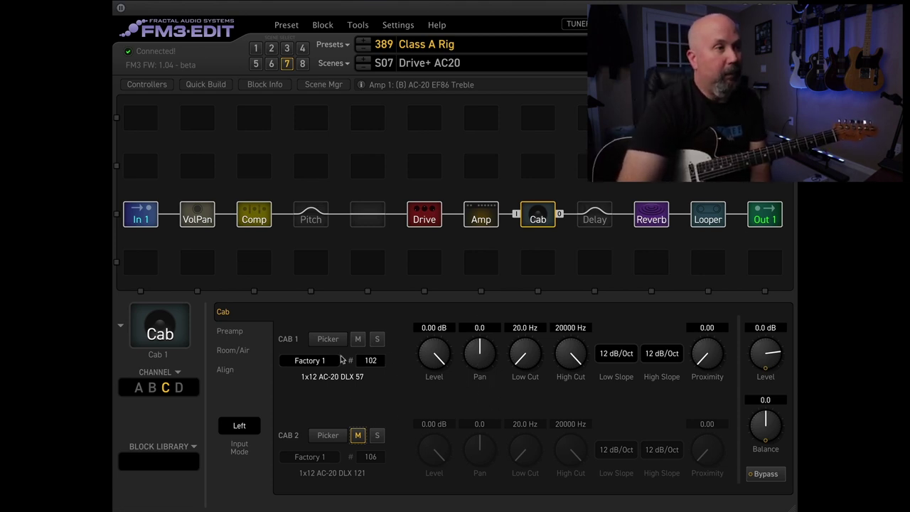
left_click(312, 361)
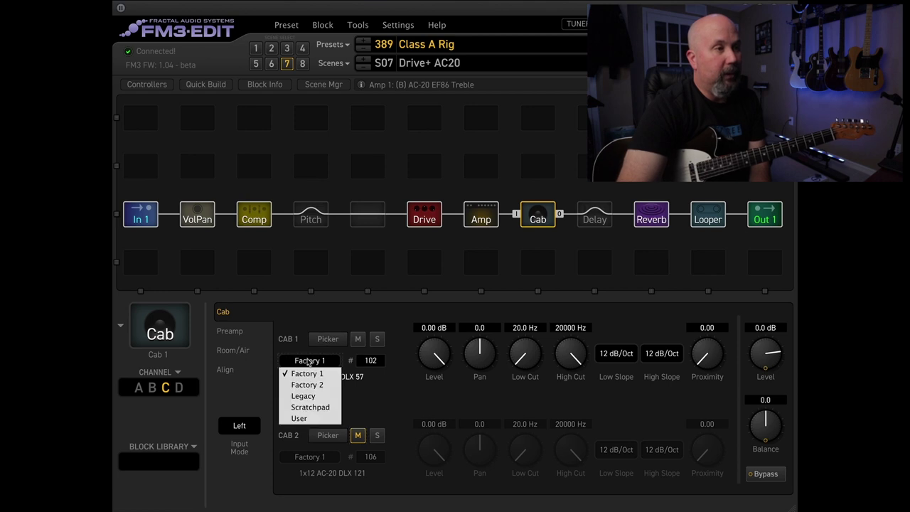
- Switch Cab 1 to the Scratchpad bank and set its slot number to 3
left_click(311, 407)
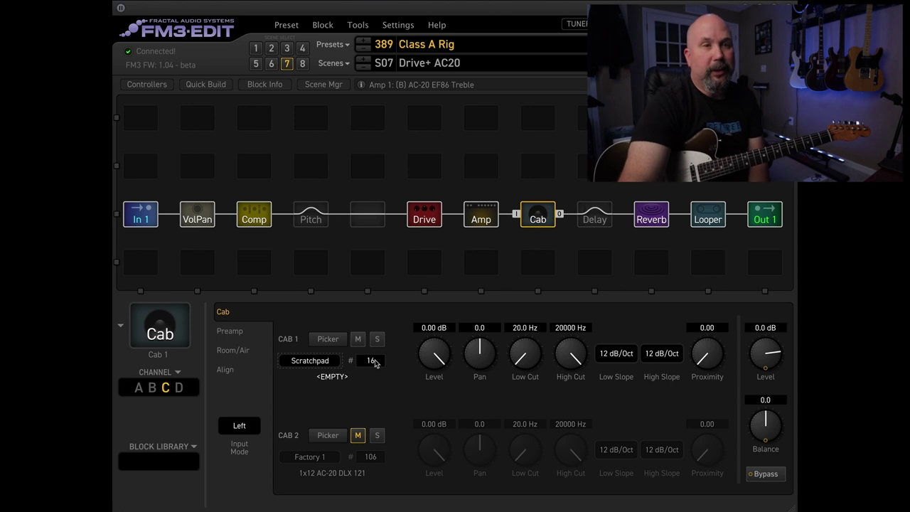
double_click(371, 362)
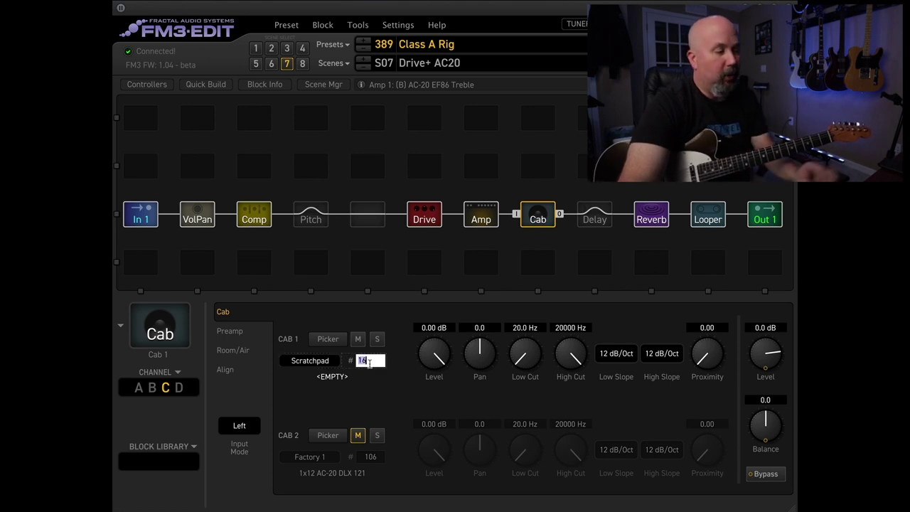
type("16")
key("Return")
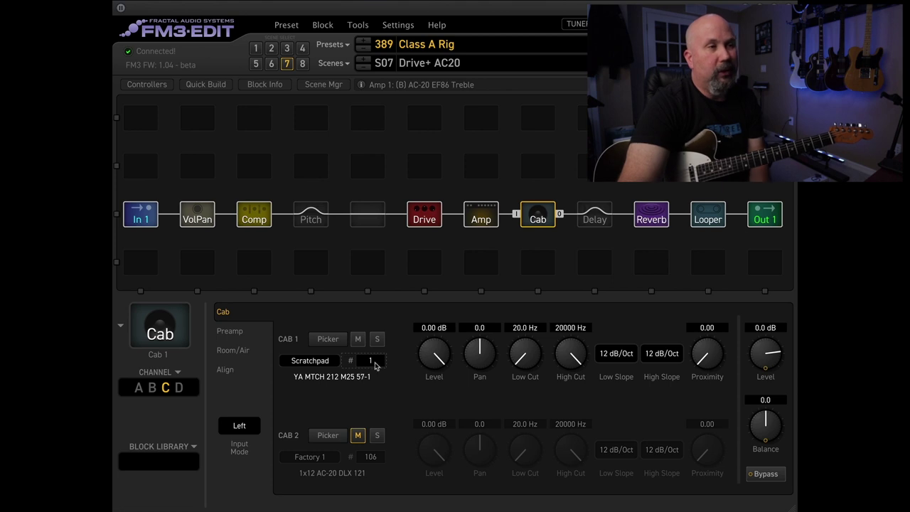
double_click(372, 361)
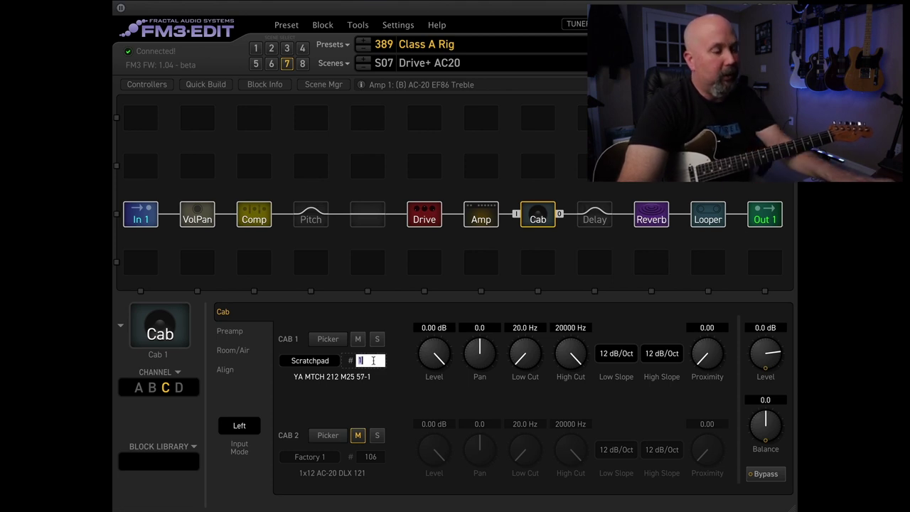
type("3")
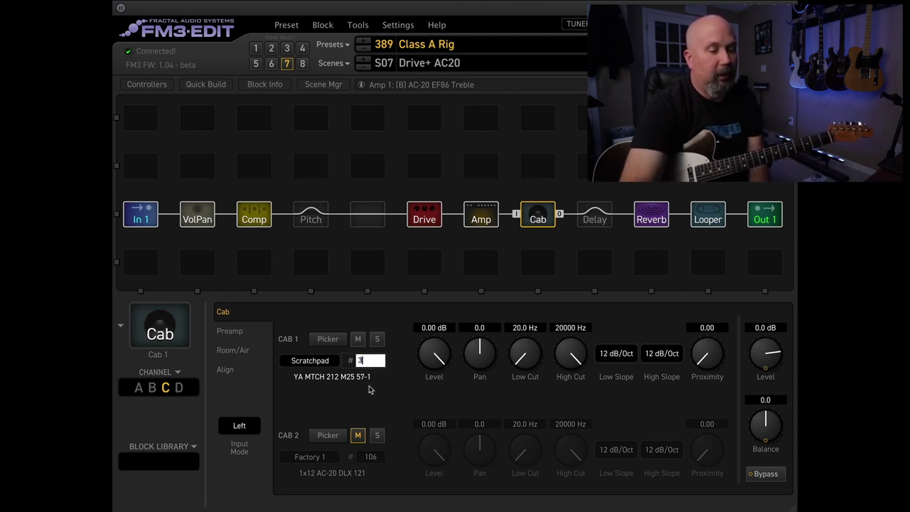
key("Return")
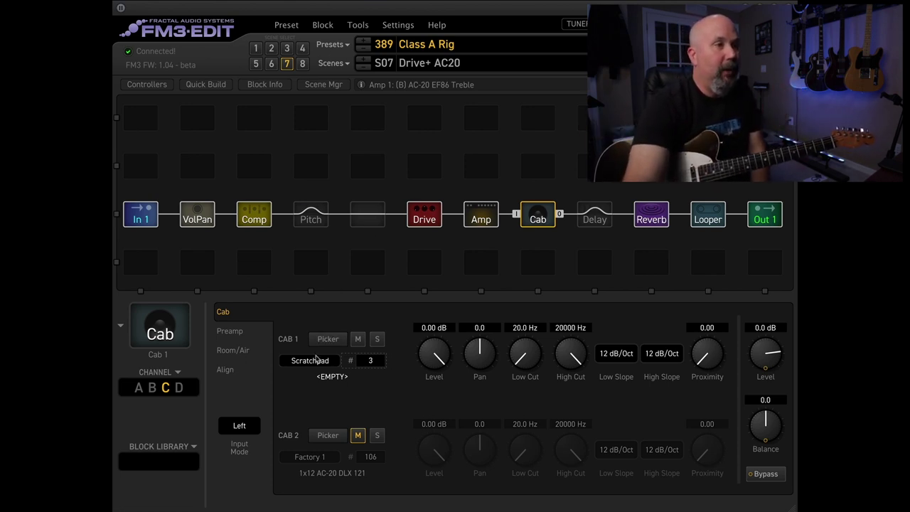
- In the cab manager, open the IRs/YA MTCH 212/48k/RAW Singles/H30 Singles folder for browsing
left_click(358, 25)
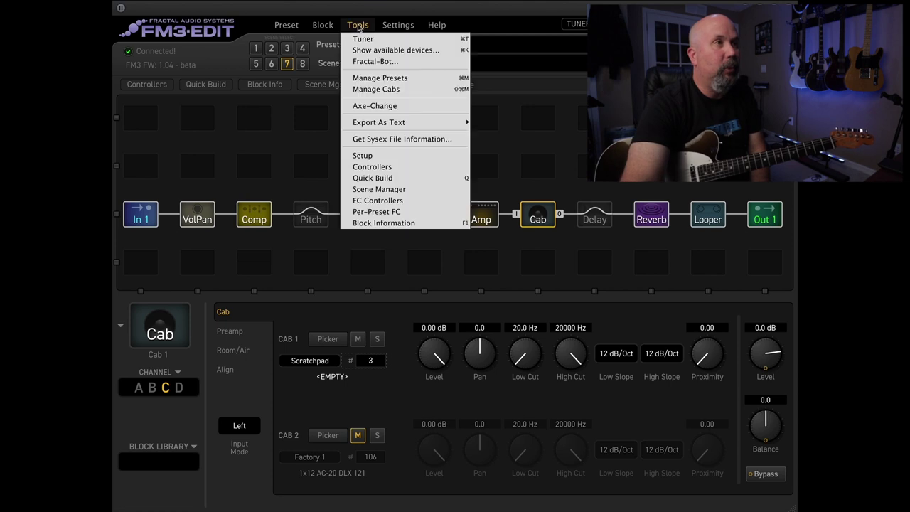
left_click(378, 91)
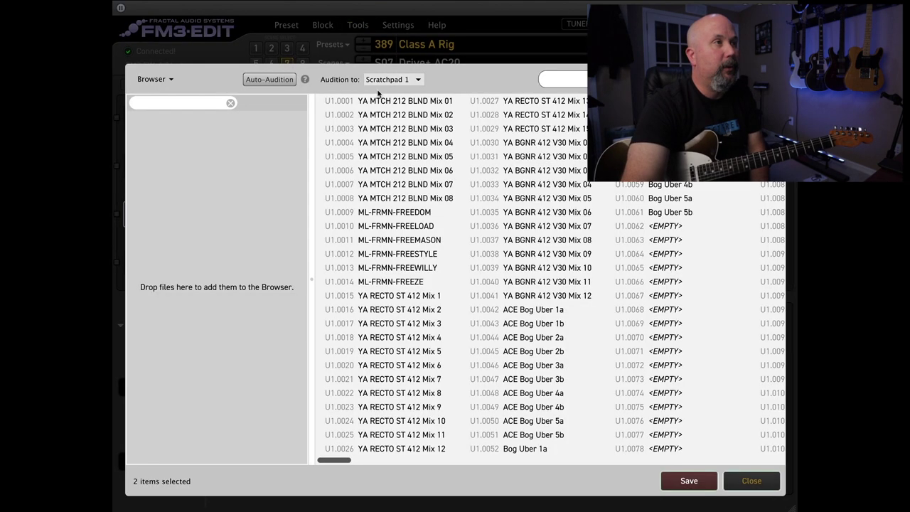
left_click(168, 83)
left_click(174, 109)
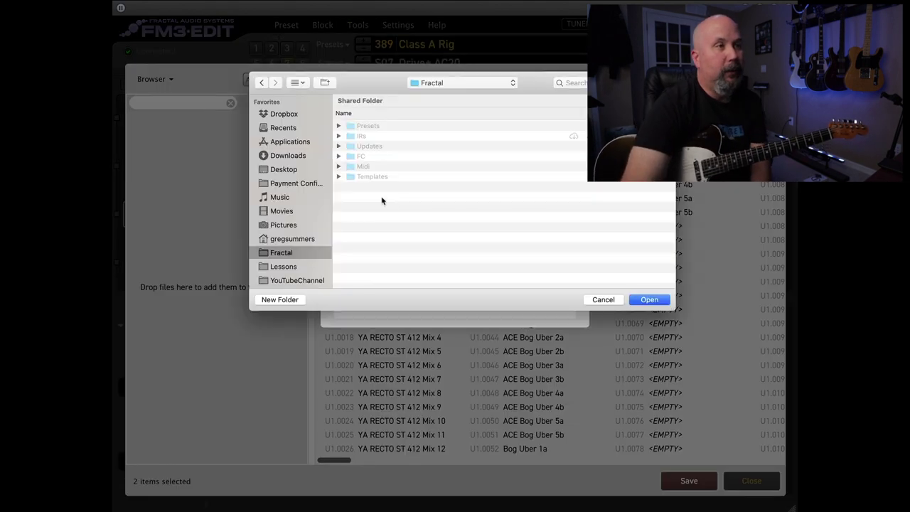
double_click(354, 137)
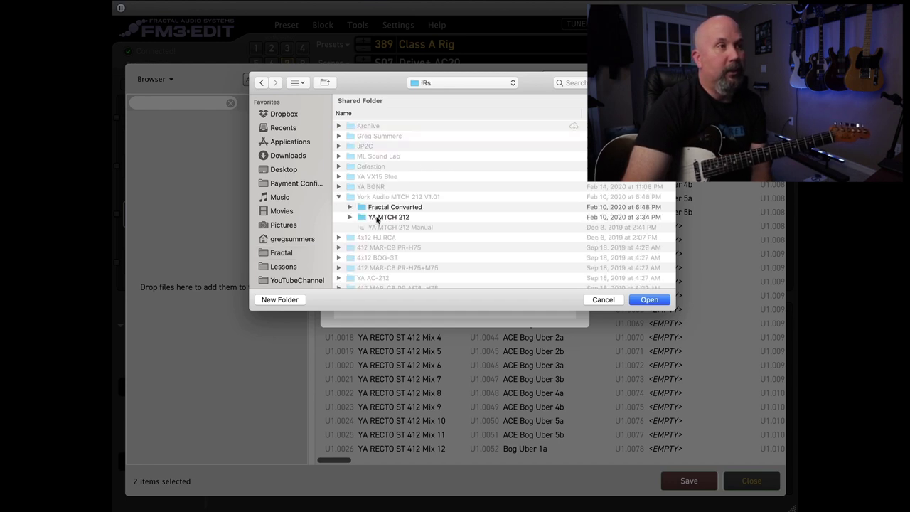
double_click(376, 219)
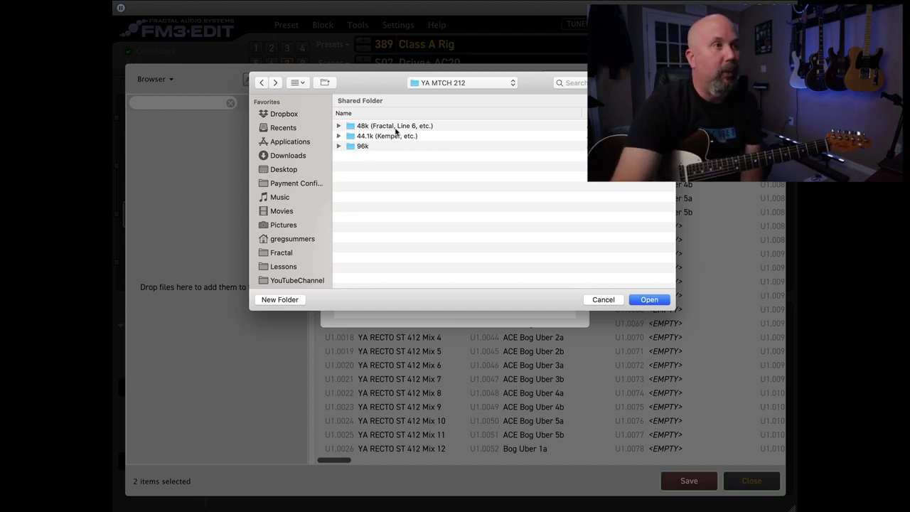
double_click(360, 128)
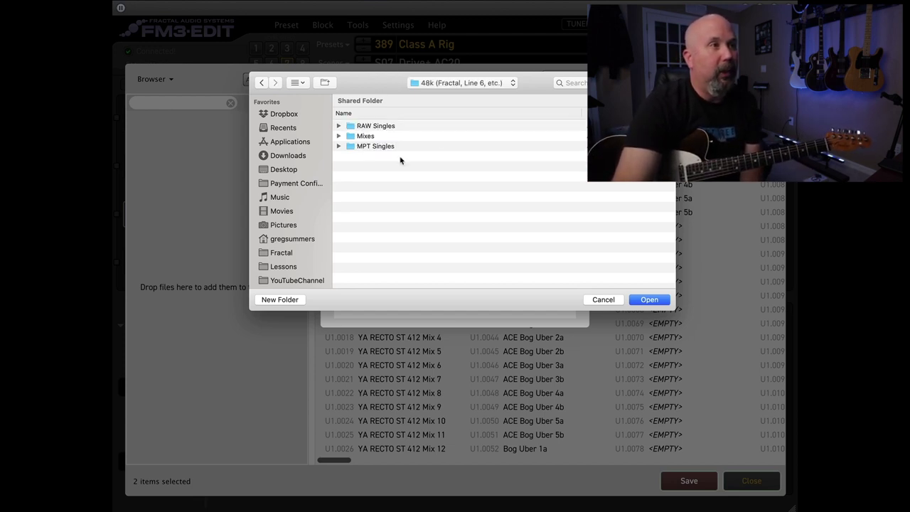
double_click(366, 128)
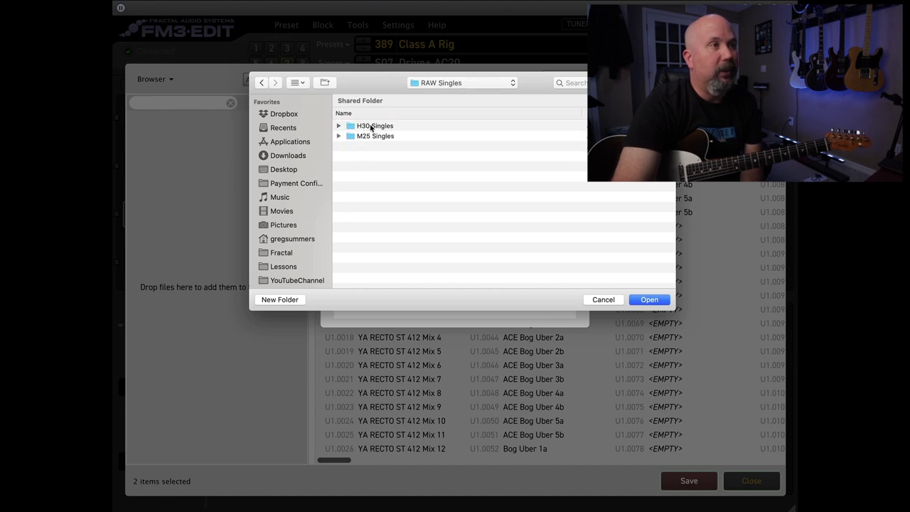
double_click(370, 126)
left_click(648, 300)
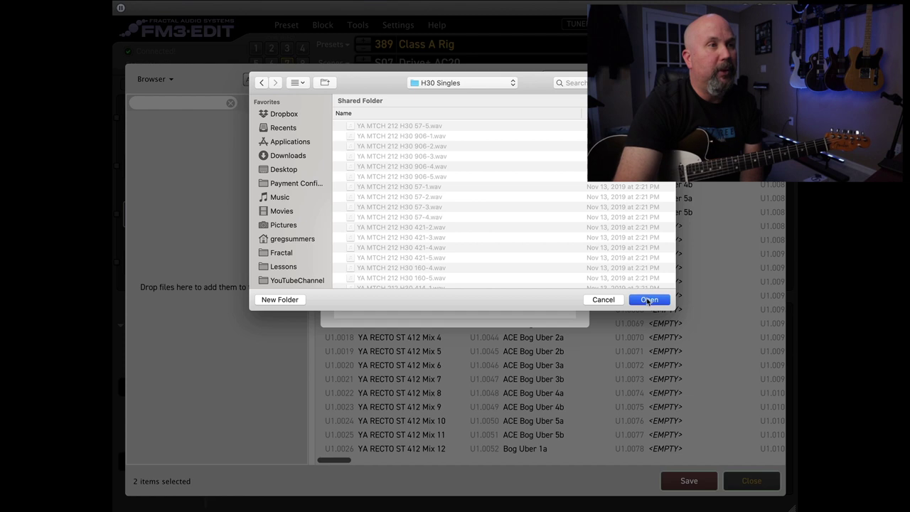
- Accept the 30 user cabs and audition H30 57-1 and 57-2 into Scratchpad 3
left_click(553, 282)
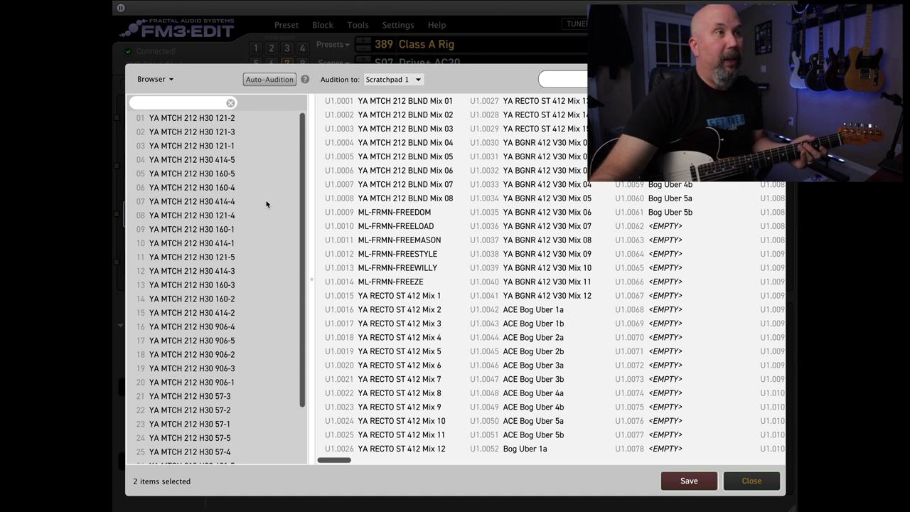
left_click(427, 81)
left_click(453, 80)
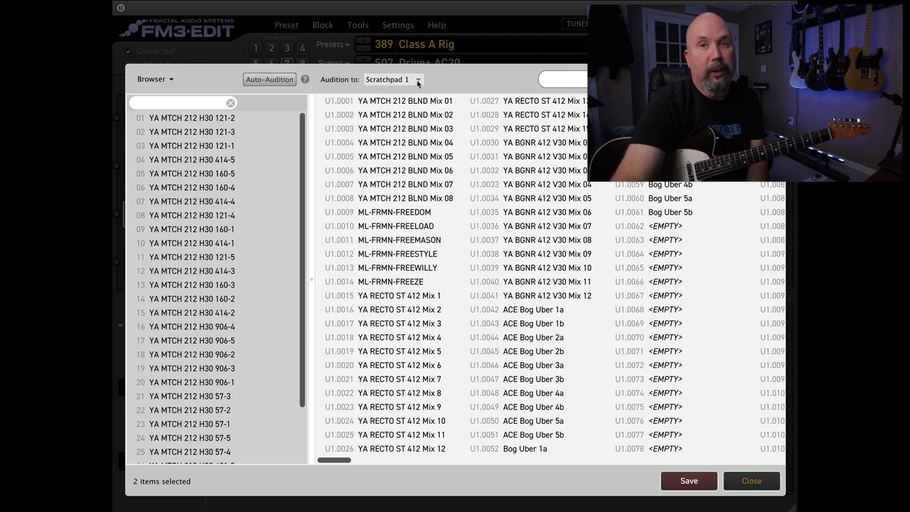
left_click(417, 79)
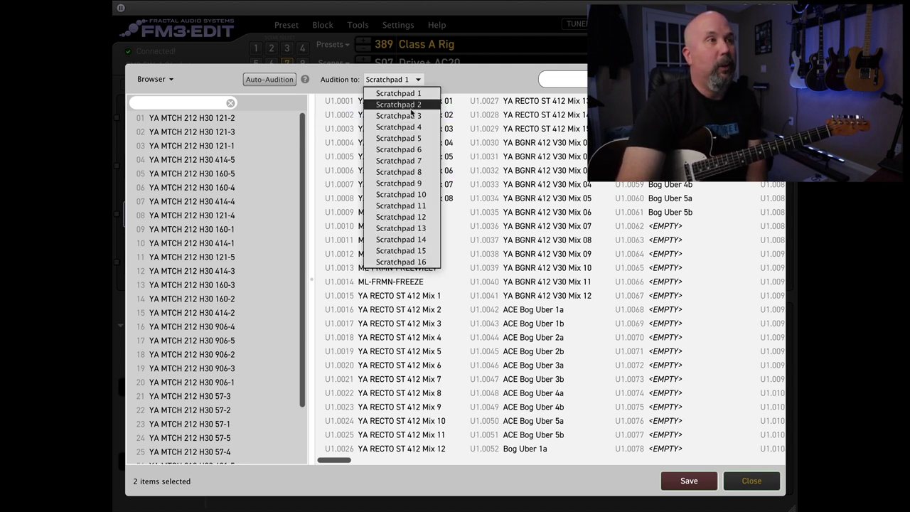
left_click(410, 116)
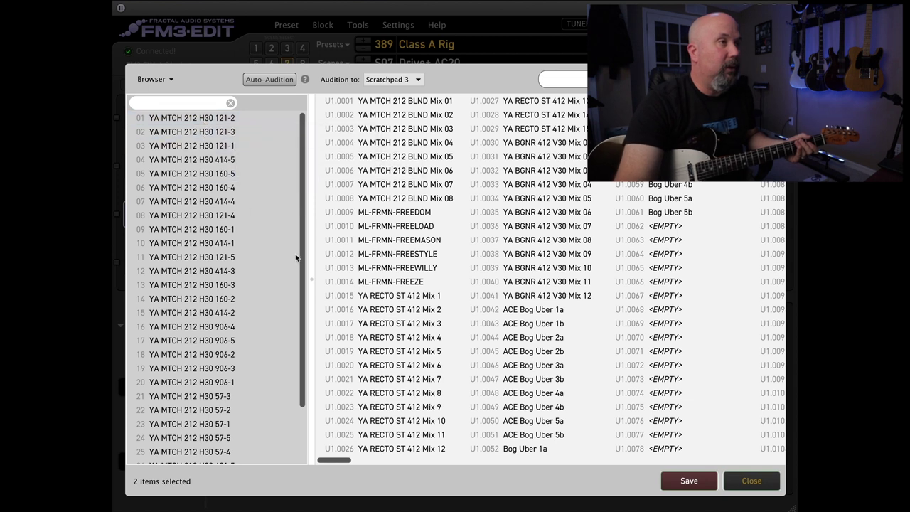
scroll(303, 249, "down", 3)
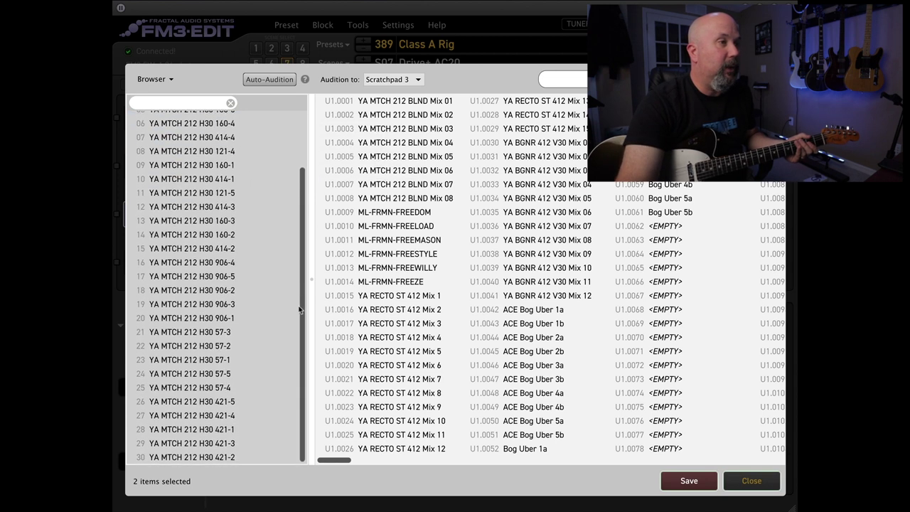
left_click(215, 361)
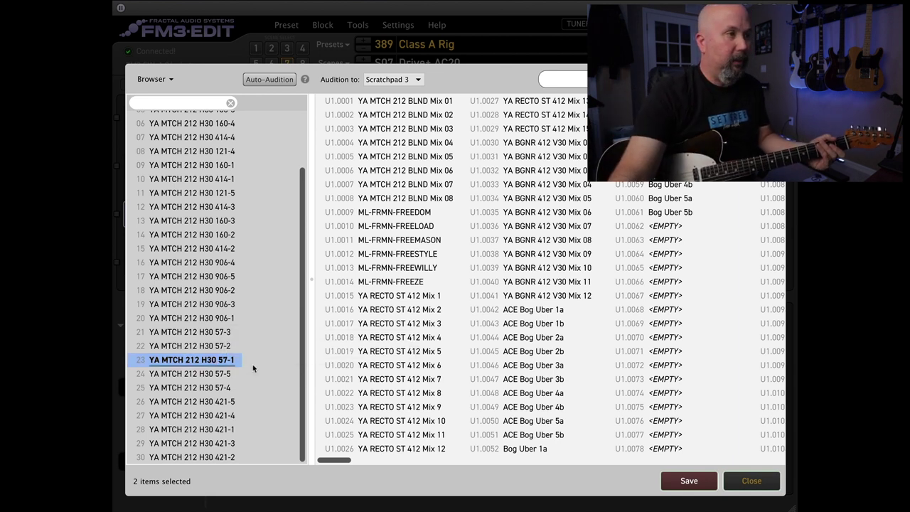
left_click(231, 346)
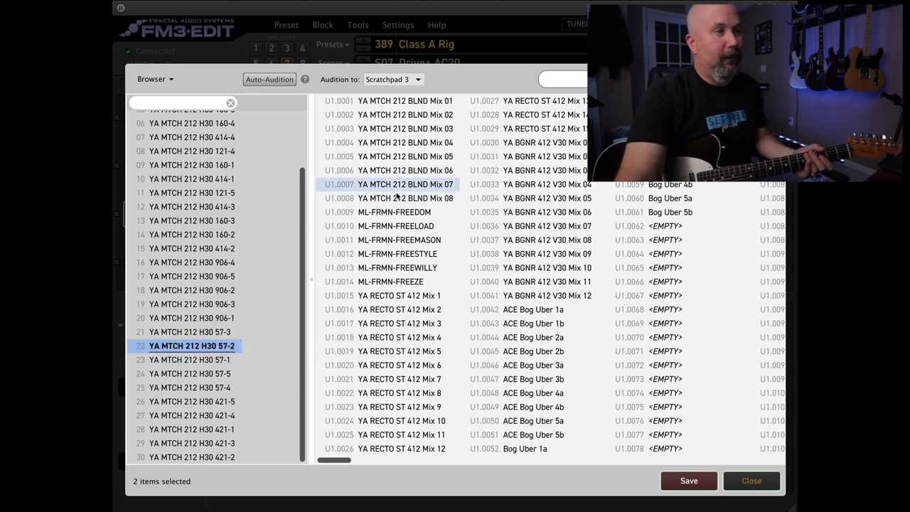
- Close the cab manager and set Cab 2 to Scratchpad bank slot 4
left_click(758, 481)
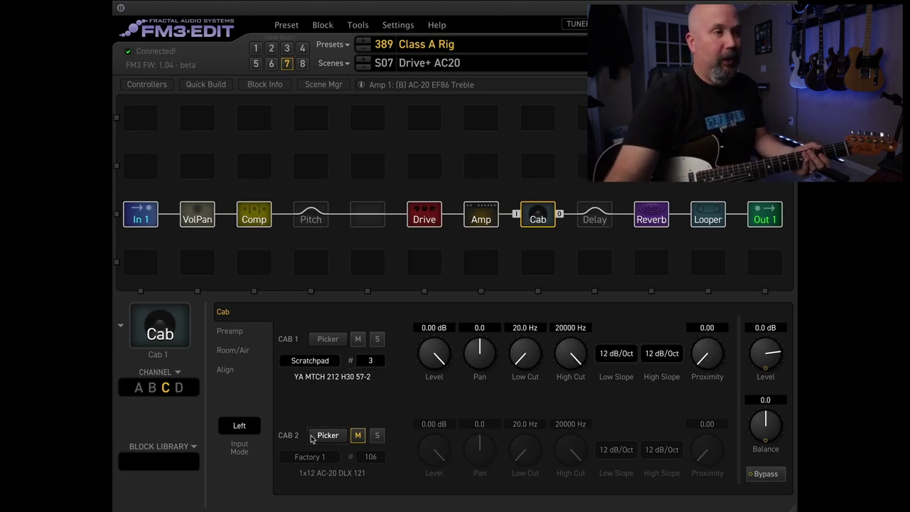
left_click(317, 458)
left_click(377, 461)
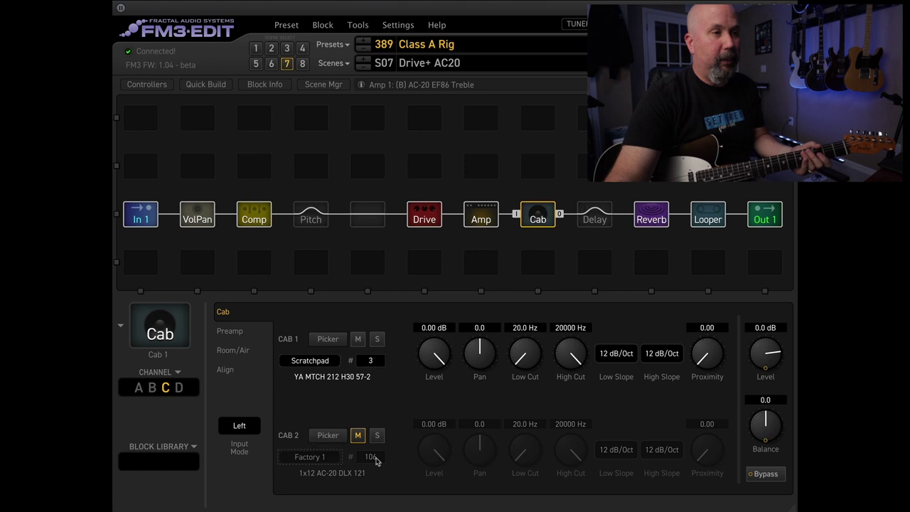
double_click(372, 458)
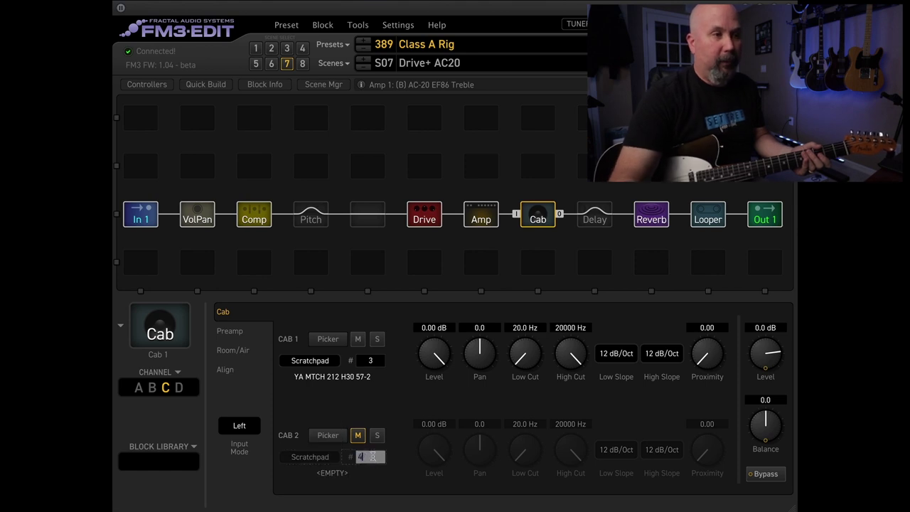
type("4")
key("Return")
left_click(358, 25)
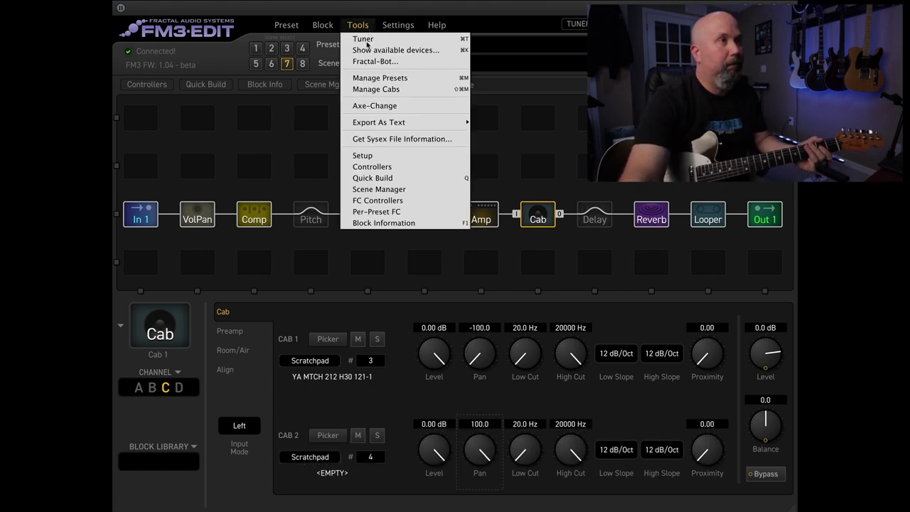
- Target Scratchpad 4 and audition H30 121-4, 160-1, 121-5, 906-3 and 414-2
left_click(378, 88)
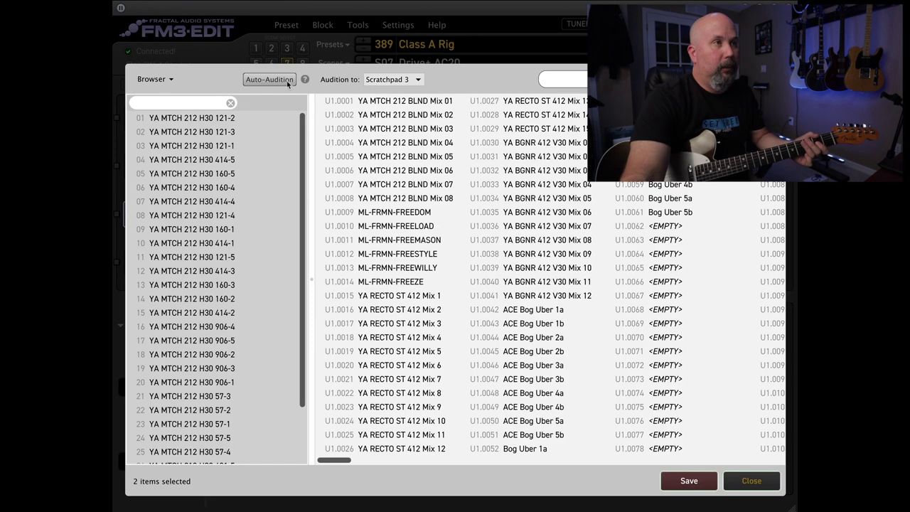
left_click(396, 81)
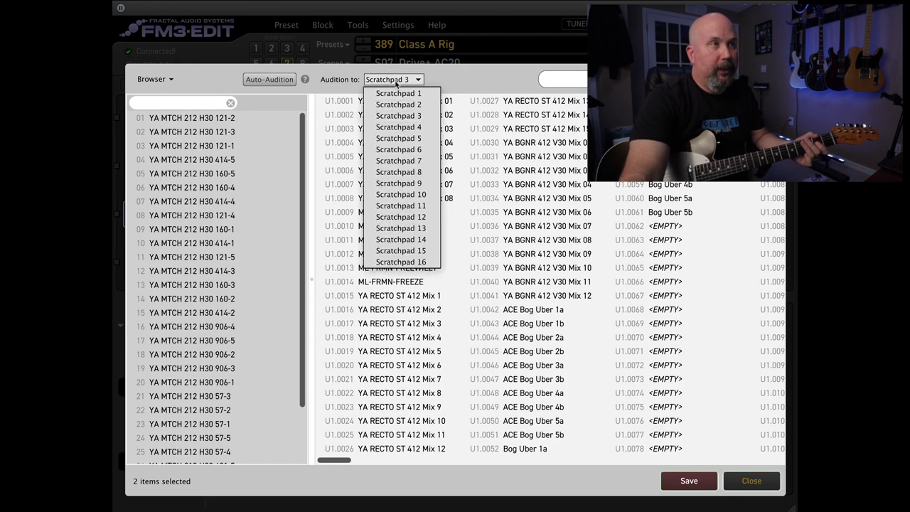
left_click(412, 128)
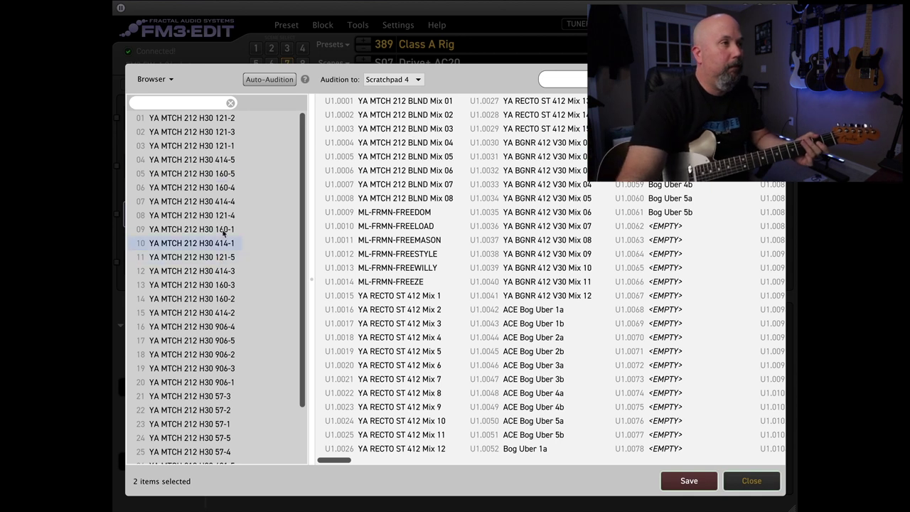
left_click(215, 218)
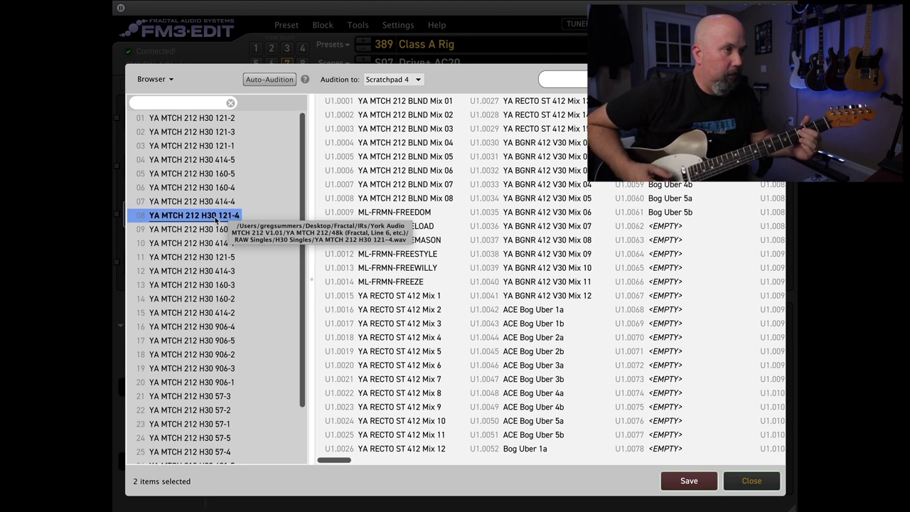
left_click(217, 230)
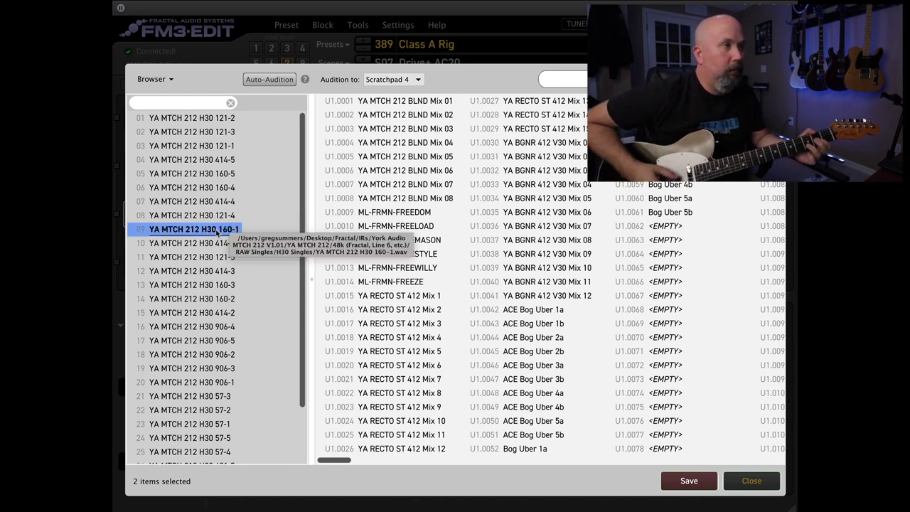
left_click(214, 259)
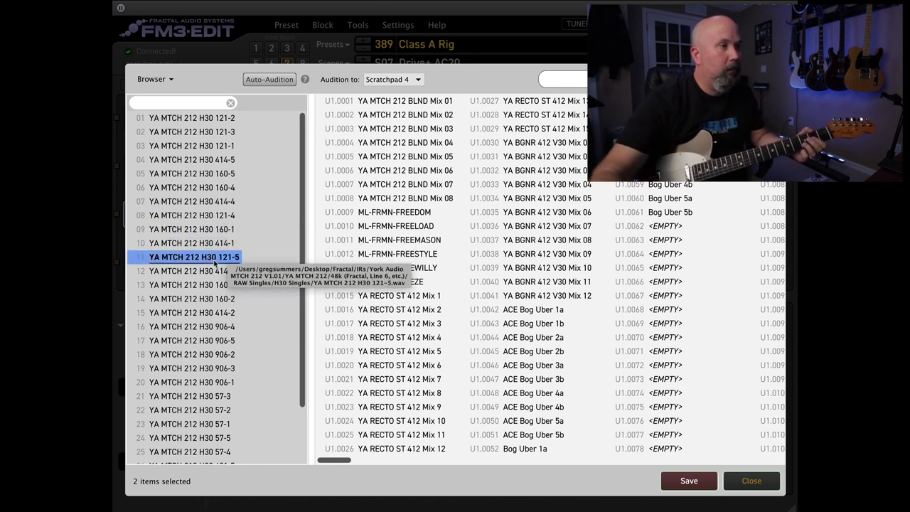
left_click(213, 369)
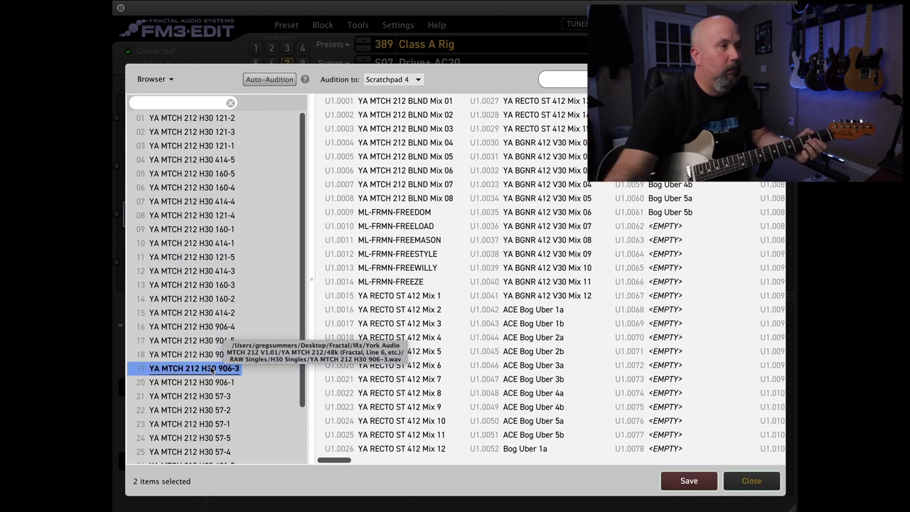
left_click(211, 314)
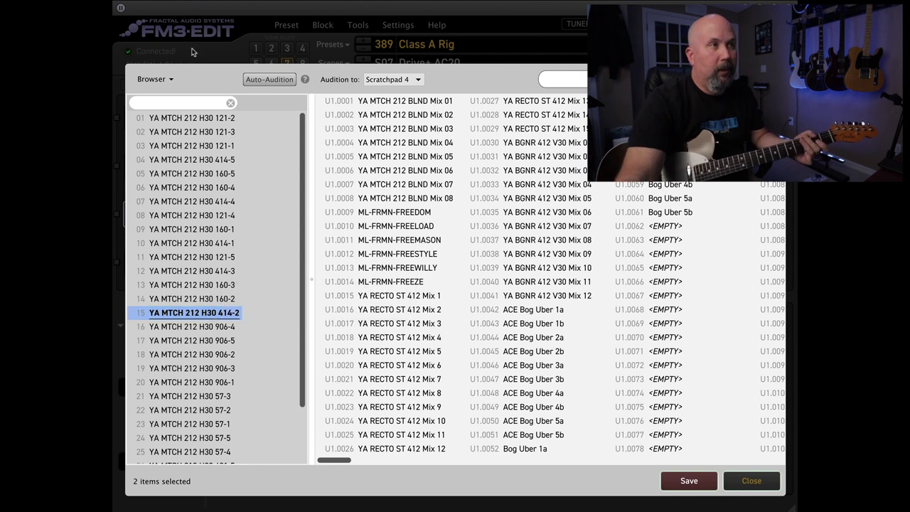
- With Auto-Audition on, audition H30 121-2, 121-3, 121-1, 414-4, 414-1 and 421-4, then turn it off
left_click(270, 81)
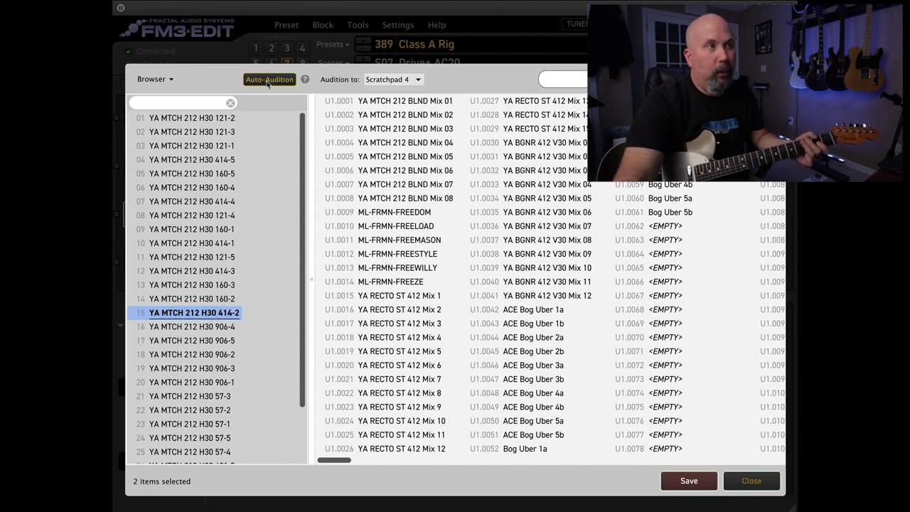
left_click(203, 119)
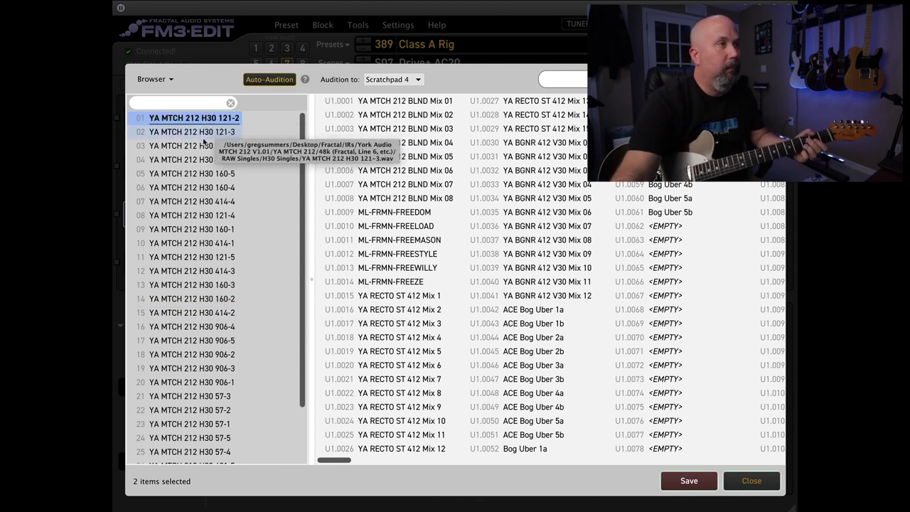
left_click(202, 132)
left_click(198, 146)
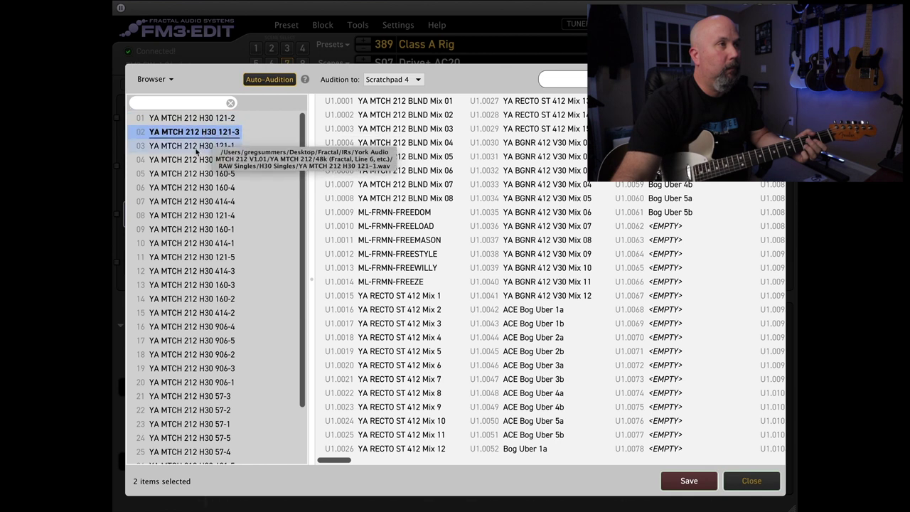
left_click(204, 203)
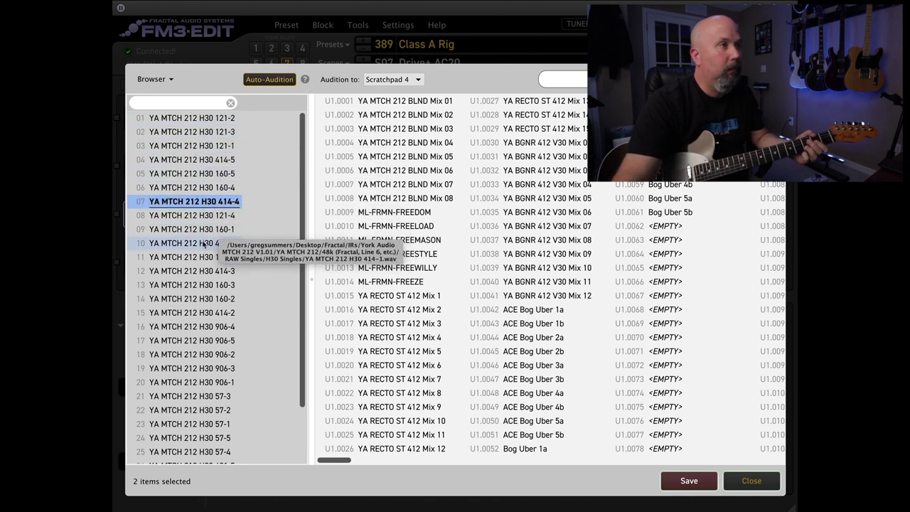
left_click(204, 243)
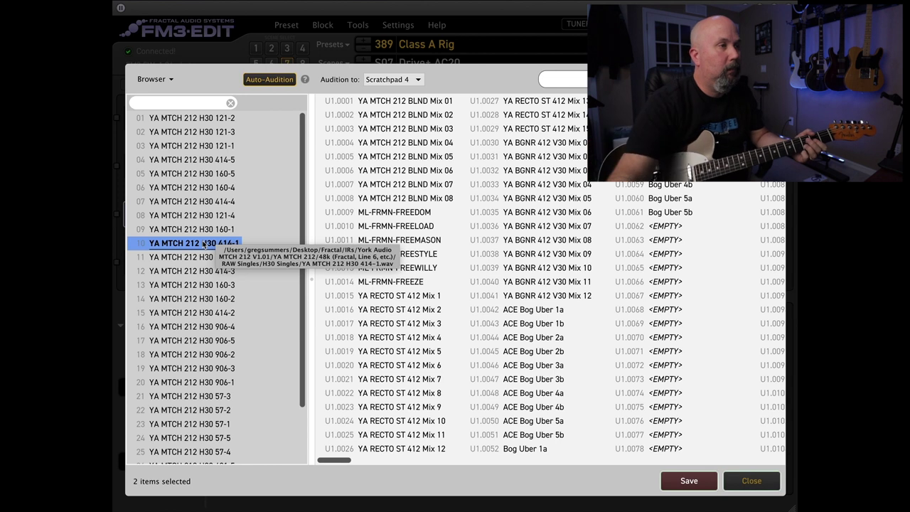
scroll(205, 243, "down", 3)
left_click(207, 413)
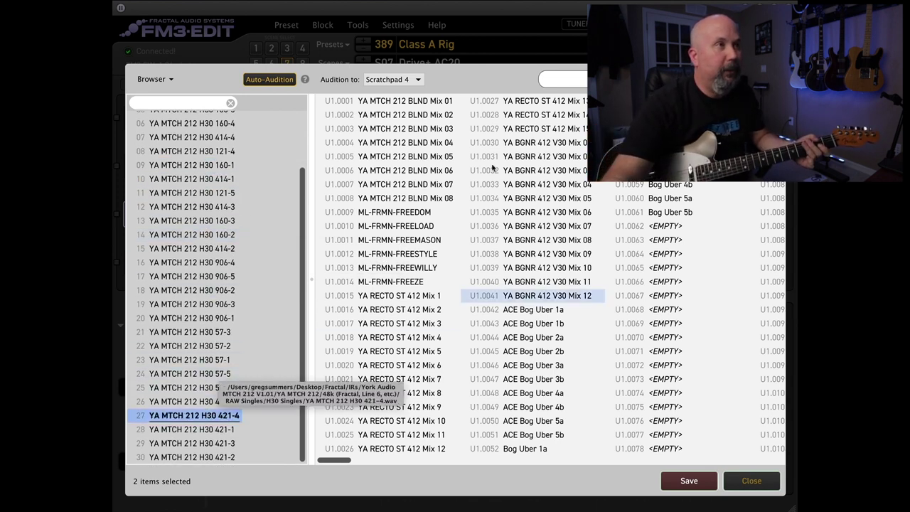
left_click(286, 80)
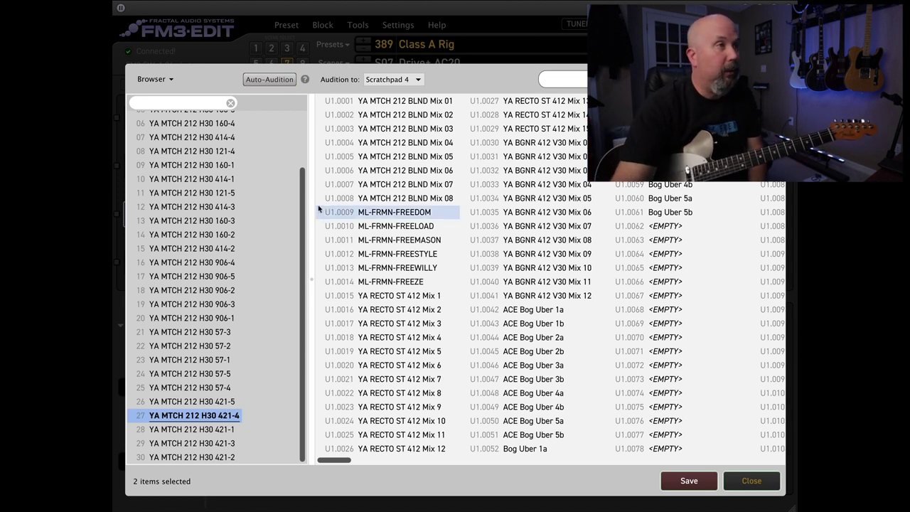
- Pick out the H30 121-2 and 57-1 IRs as favourites
left_click_drag(306, 199, 306, 108)
left_click(168, 118)
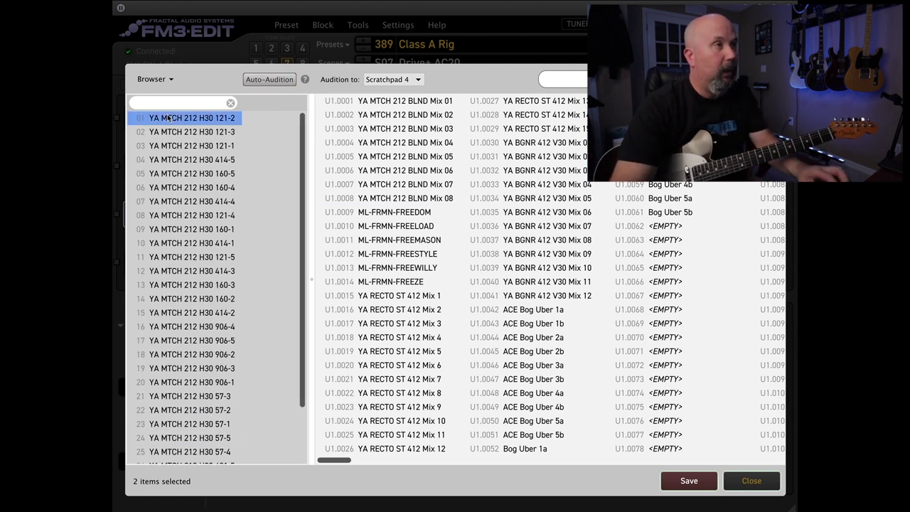
scroll(220, 313, "down", 2)
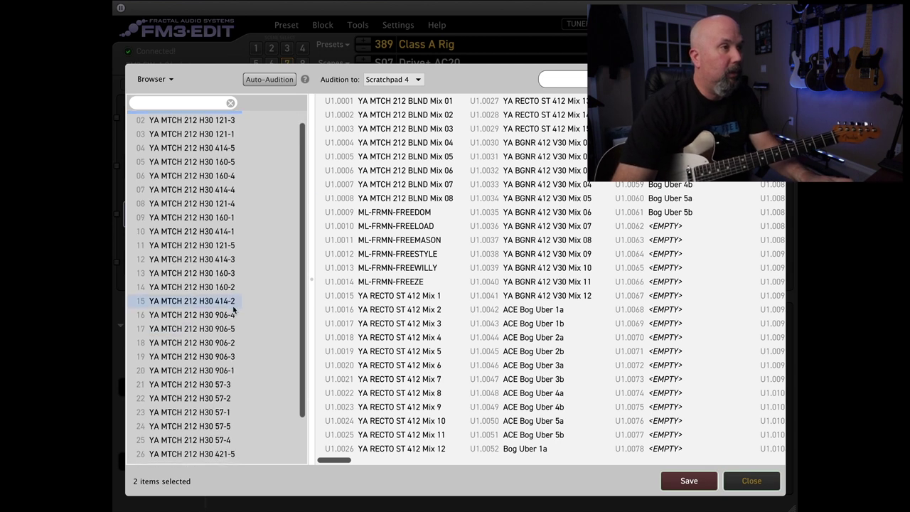
left_click(199, 389)
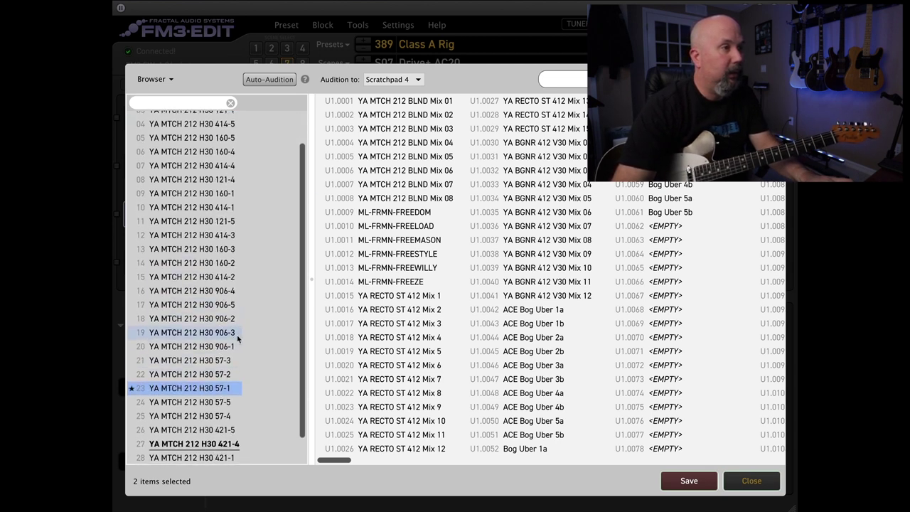
scroll(238, 340, "down", 2)
- Show only favourite IRs and drag 121-2 and 57-1 into user slots U1.0063 and U1.0064
left_click(155, 79)
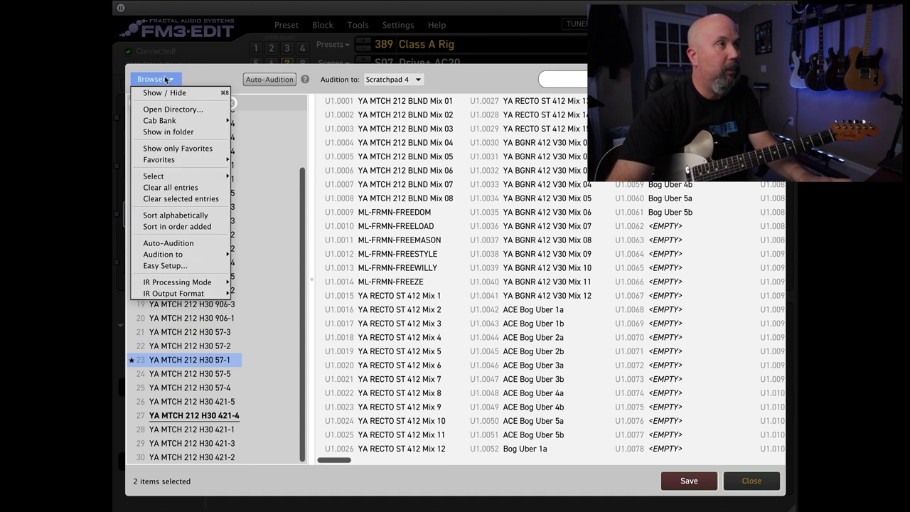
left_click(174, 150)
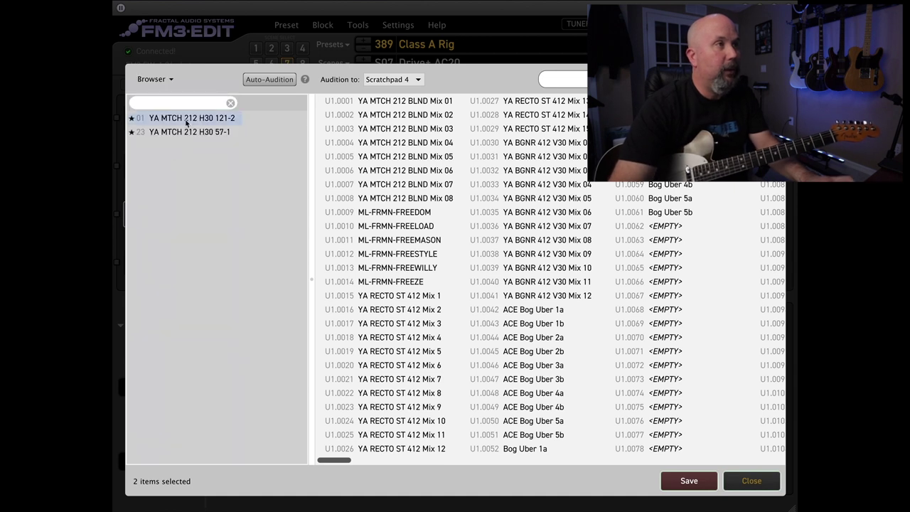
left_click(184, 133)
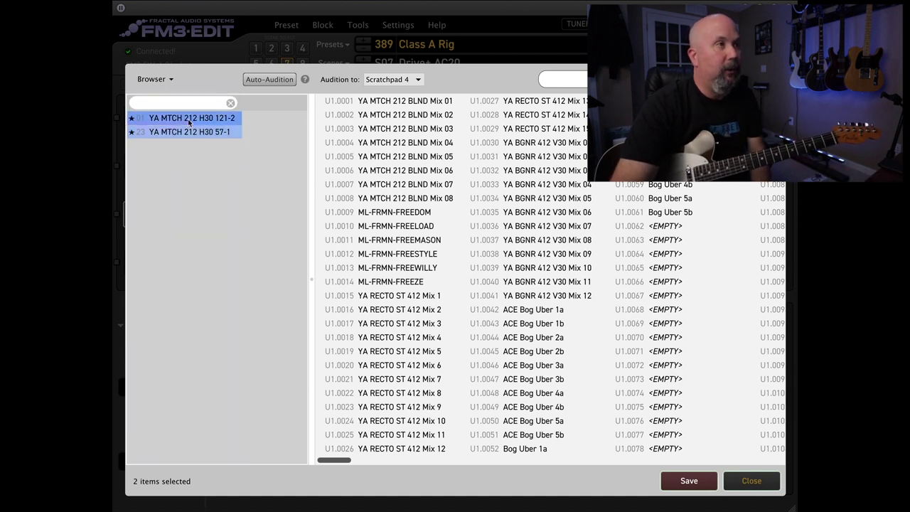
left_click_drag(190, 122, 620, 240)
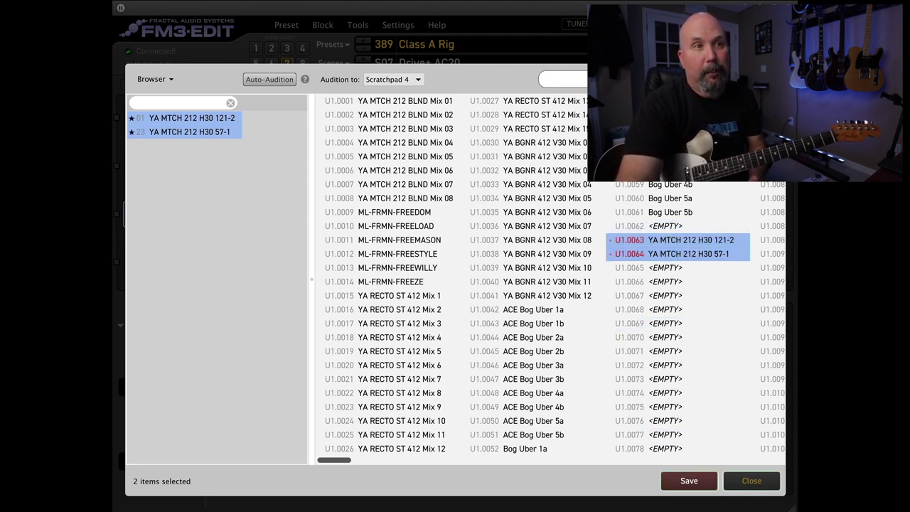
- Save the new user IRs to the device and close the cab manager
left_click(690, 481)
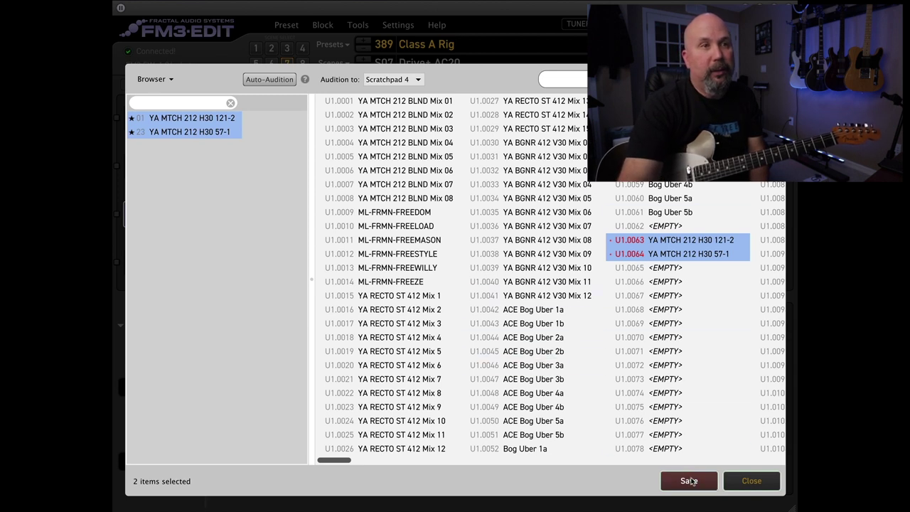
left_click(542, 198)
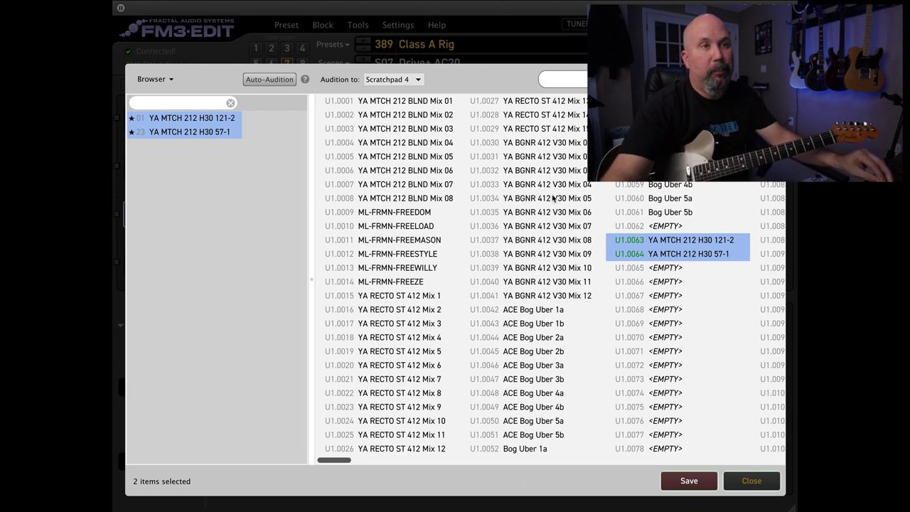
left_click(765, 481)
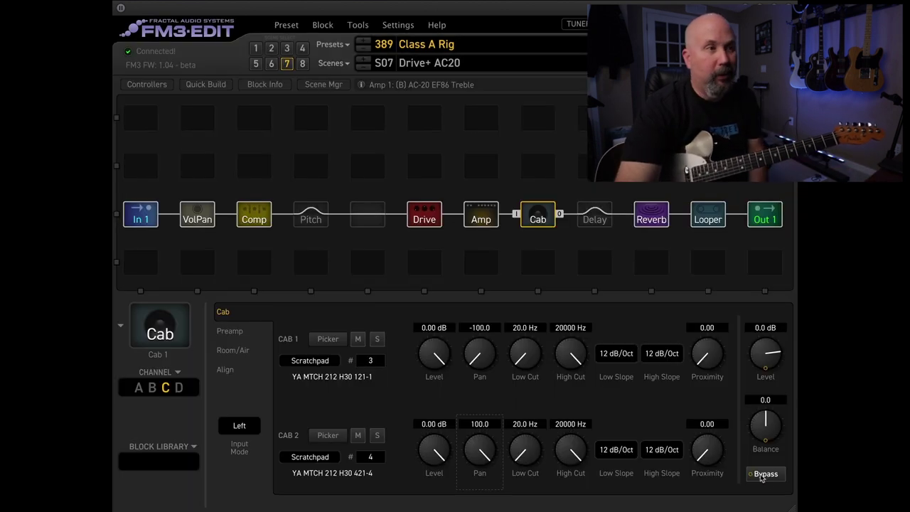
- Lower Cab 1 level to -0.50 dB and switch both Cab 1 and Cab 2 to the User IR bank
left_click_drag(403, 363, 319, 376)
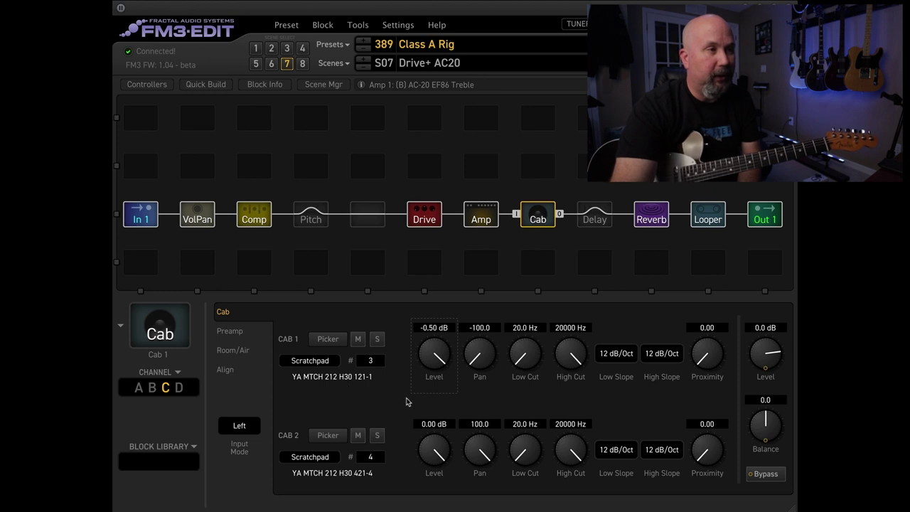
left_click(318, 362)
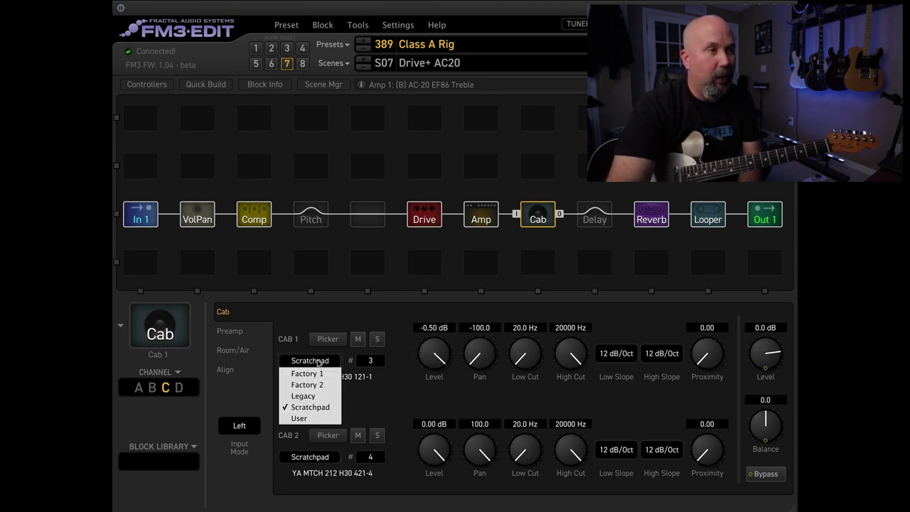
left_click(300, 419)
left_click(318, 455)
left_click(315, 444)
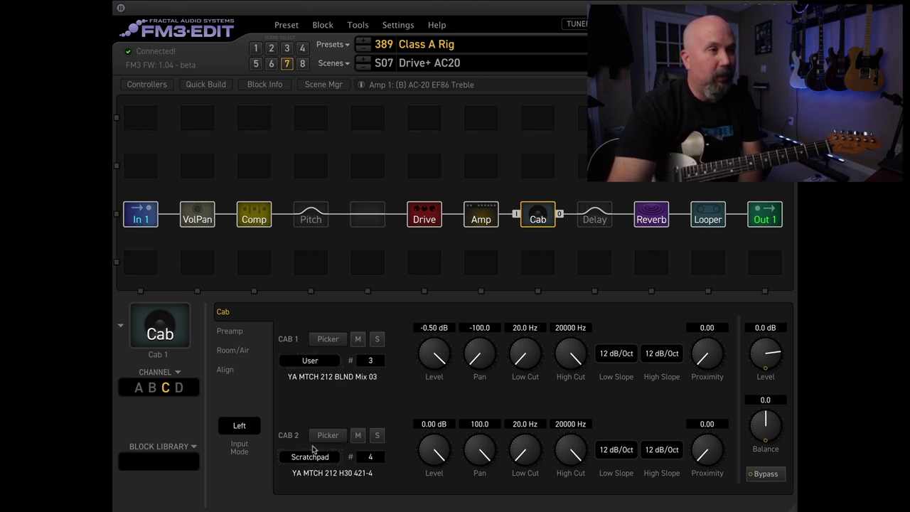
- Load user IR 64, YA MTCH 212 H30 57-1, into Cab 1 from the User 1 bank
left_click(328, 339)
left_click(405, 79)
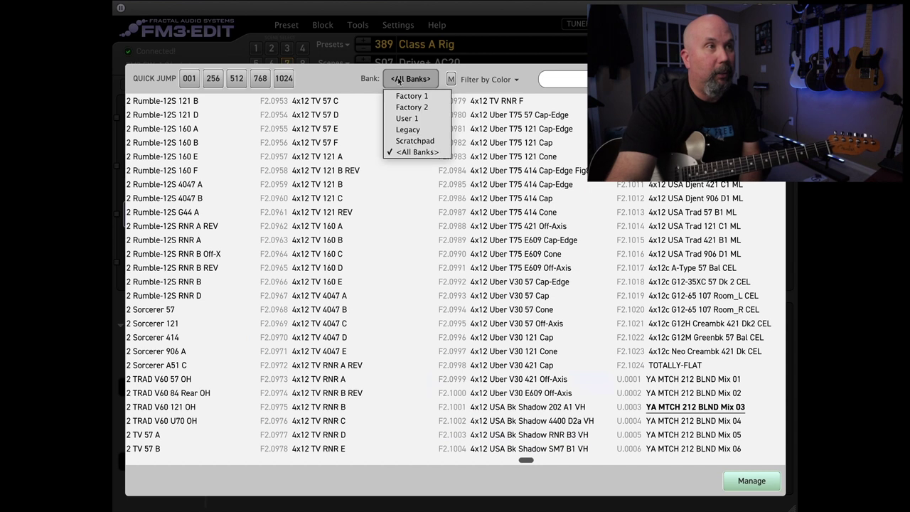
left_click(413, 120)
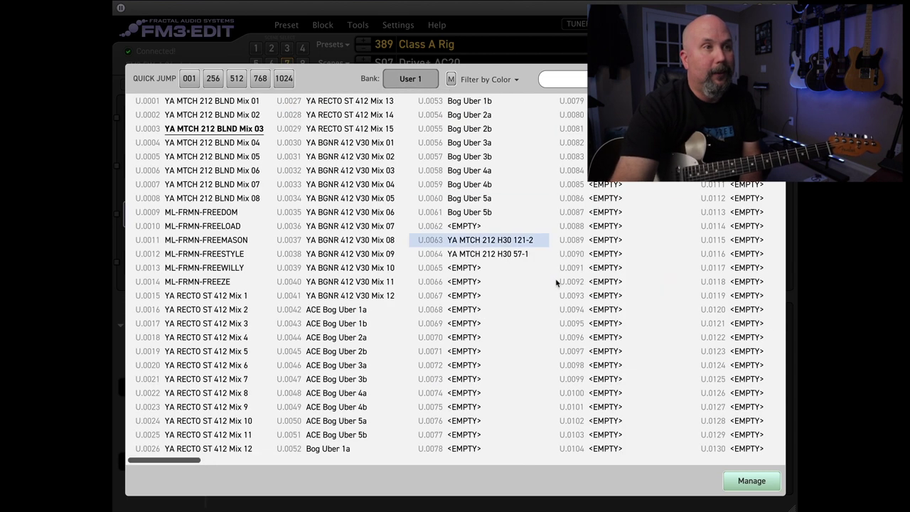
double_click(486, 253)
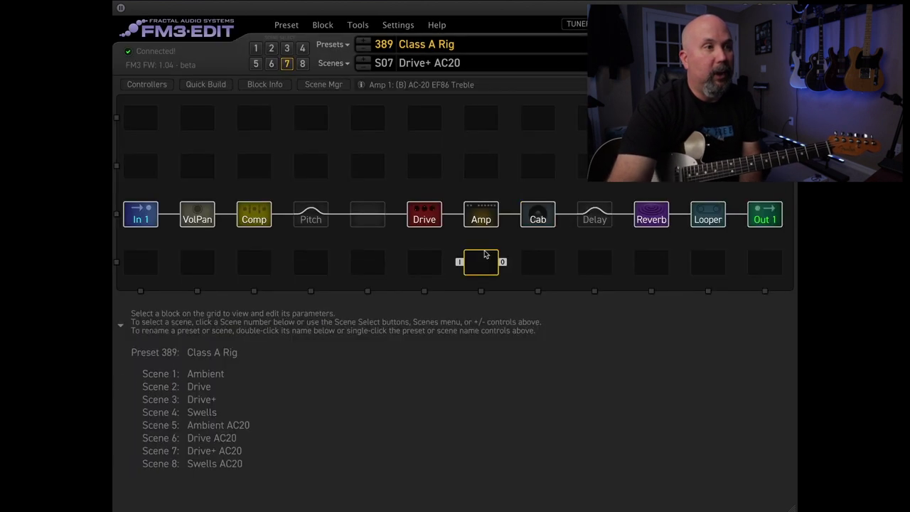
left_click(538, 213)
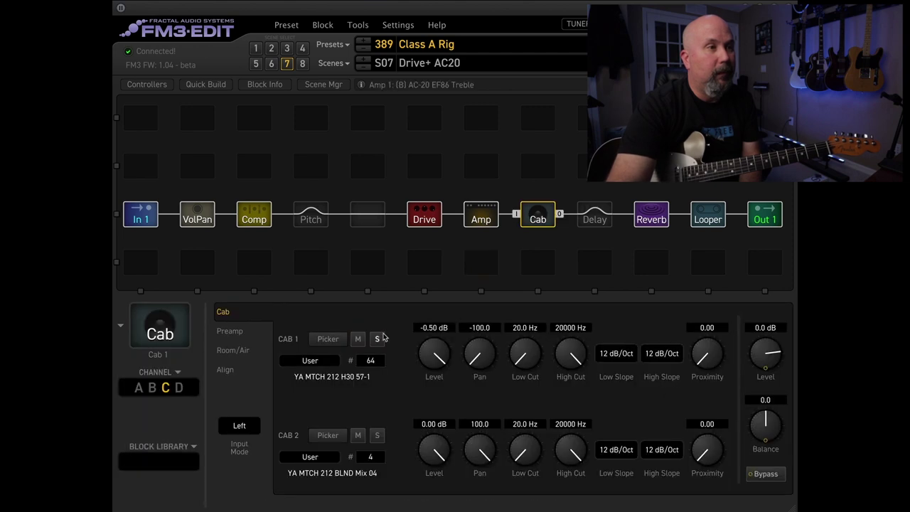
- Load user IR 63, YA MTCH 212 H30 121-2, into Cab 2 from the User 1 bank
left_click(327, 435)
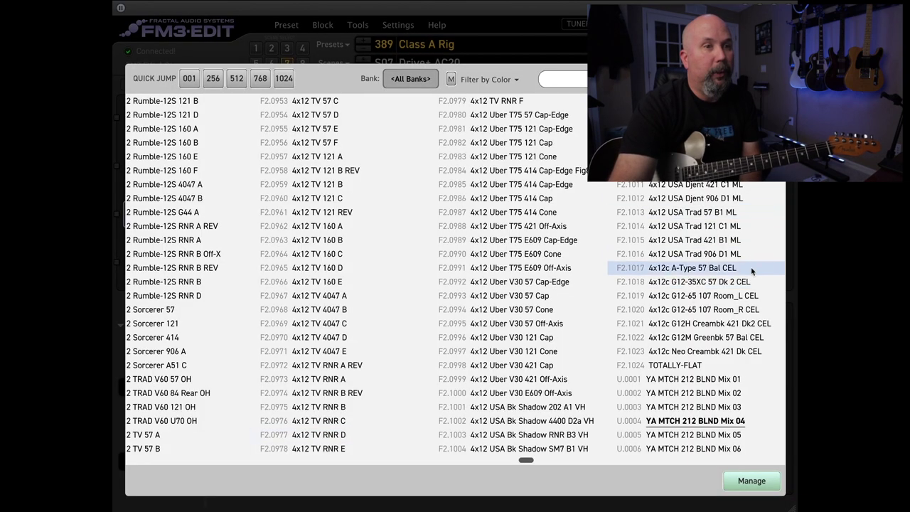
left_click(422, 81)
left_click(405, 118)
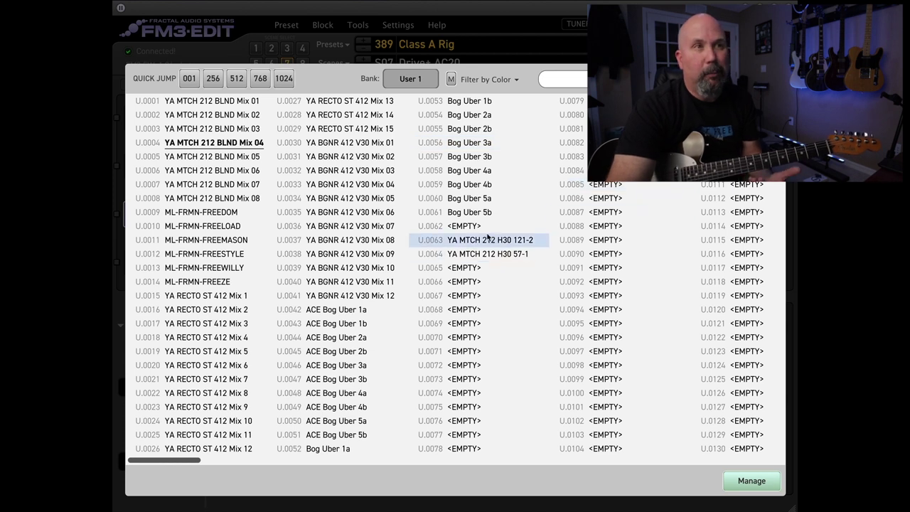
left_click(490, 242)
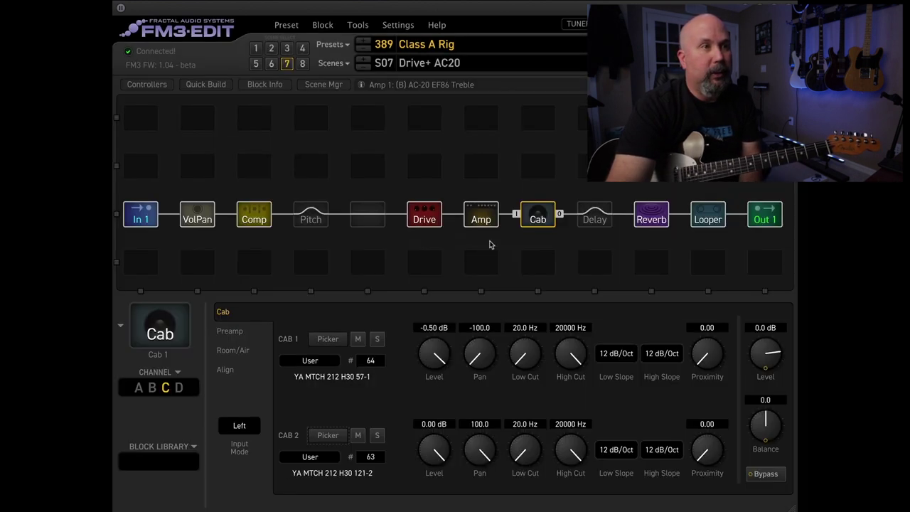